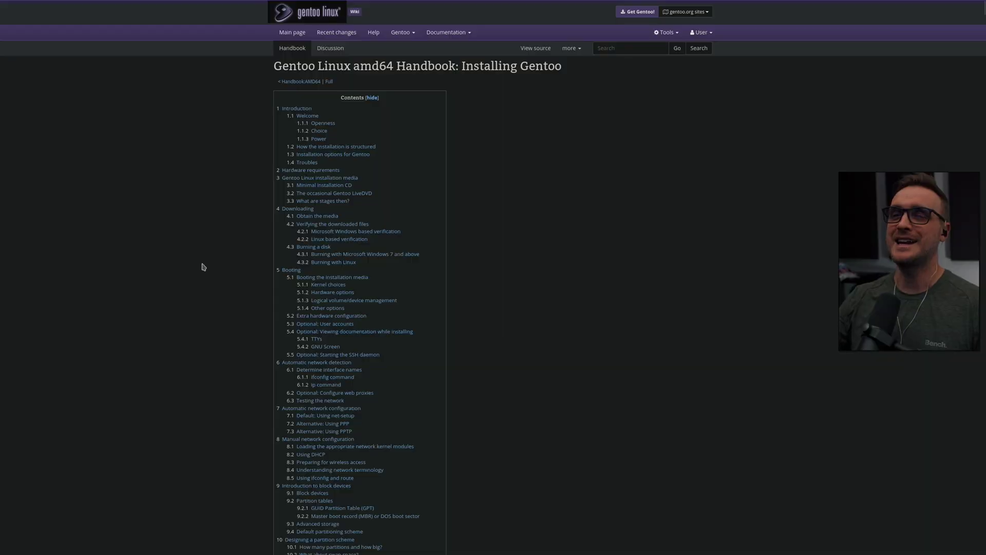
Scroll down the Gentoo amd64 Handbook's long Contents list, then back to the top.
scroll(200, 267, down, 5)
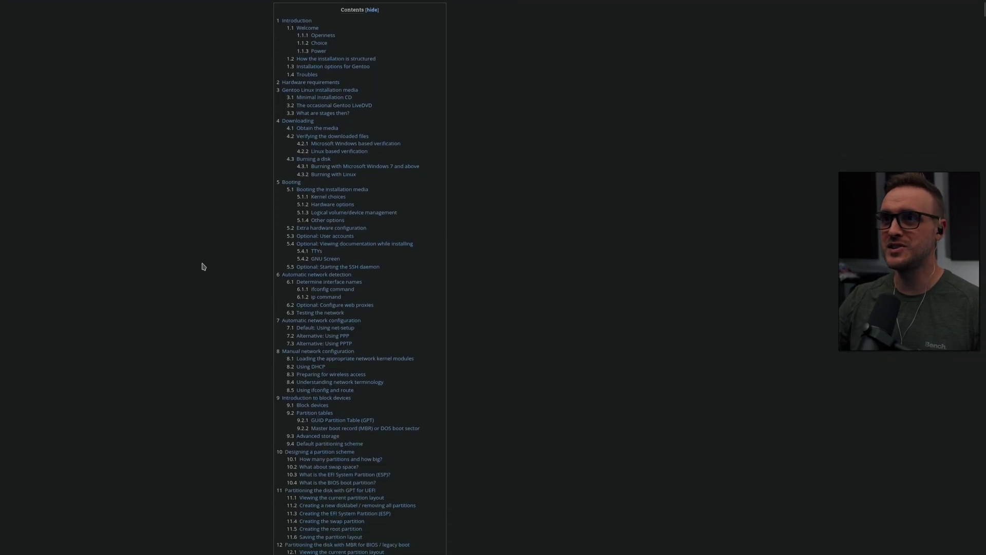
scroll(203, 266, down, 10)
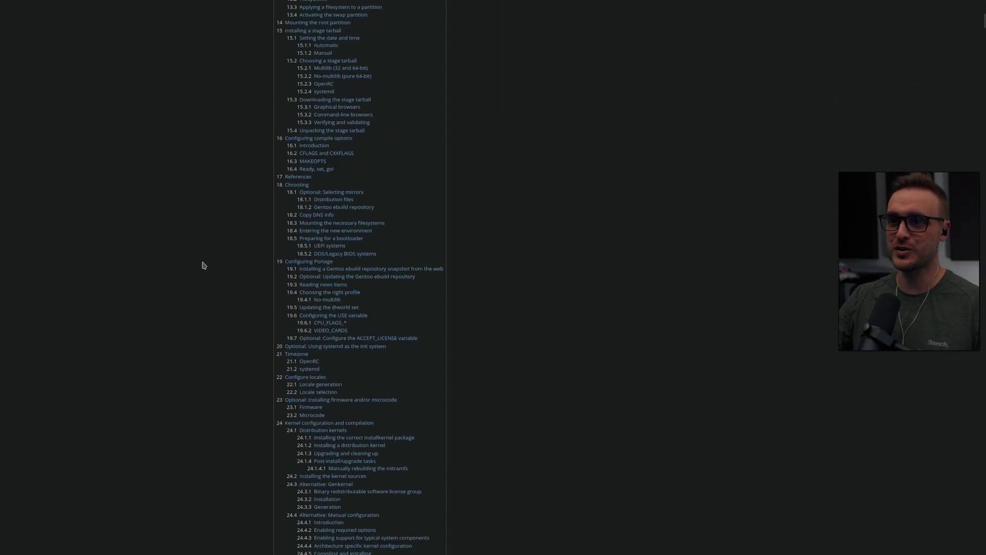
scroll(203, 265, down, 13)
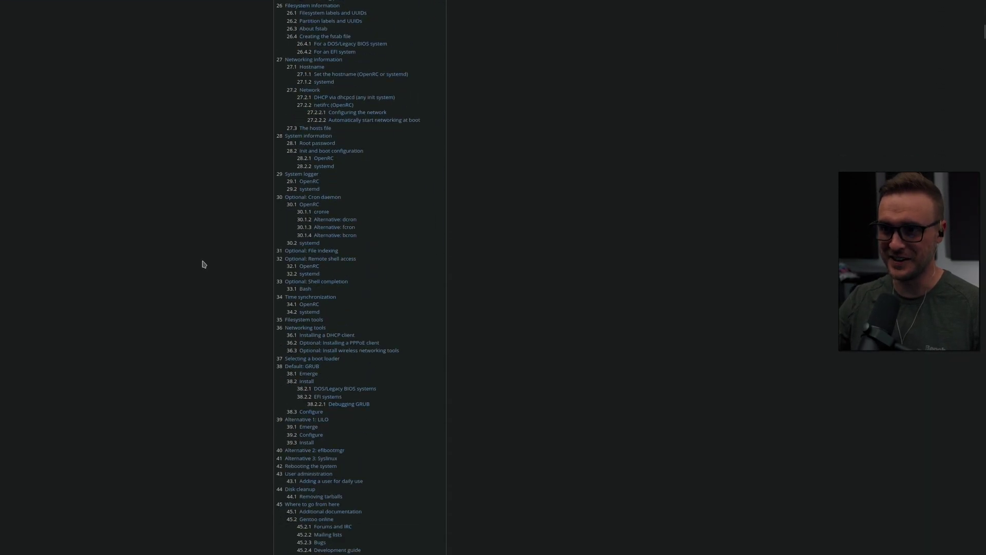
scroll(203, 264, up, 20)
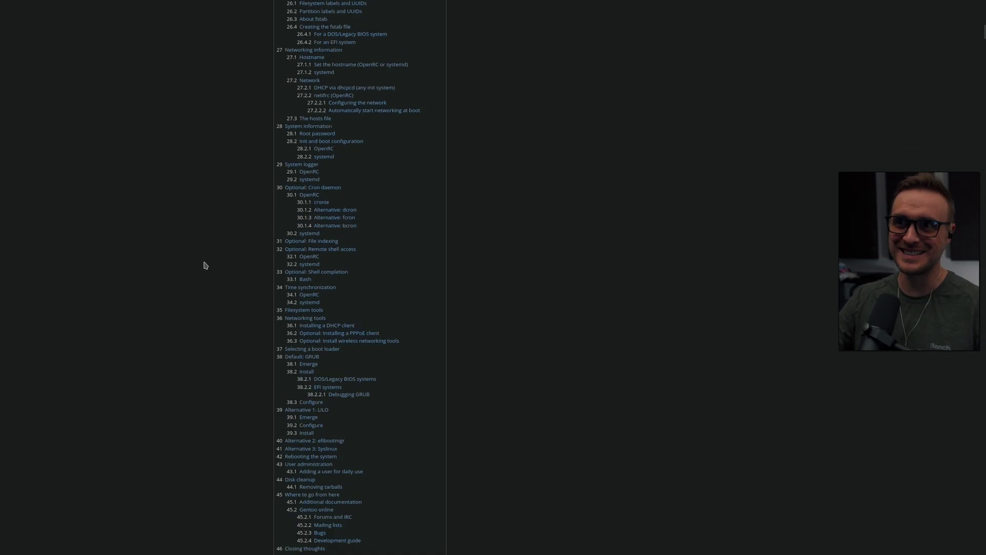
scroll(207, 267, up, 3)
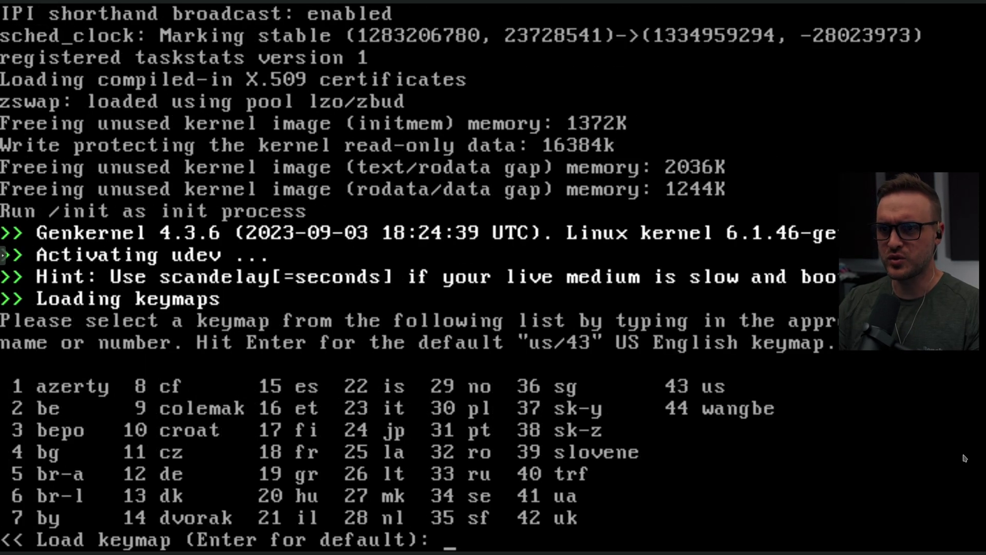
Accept the default us keymap at the 'Load keymap' boot prompt.
key(Return)
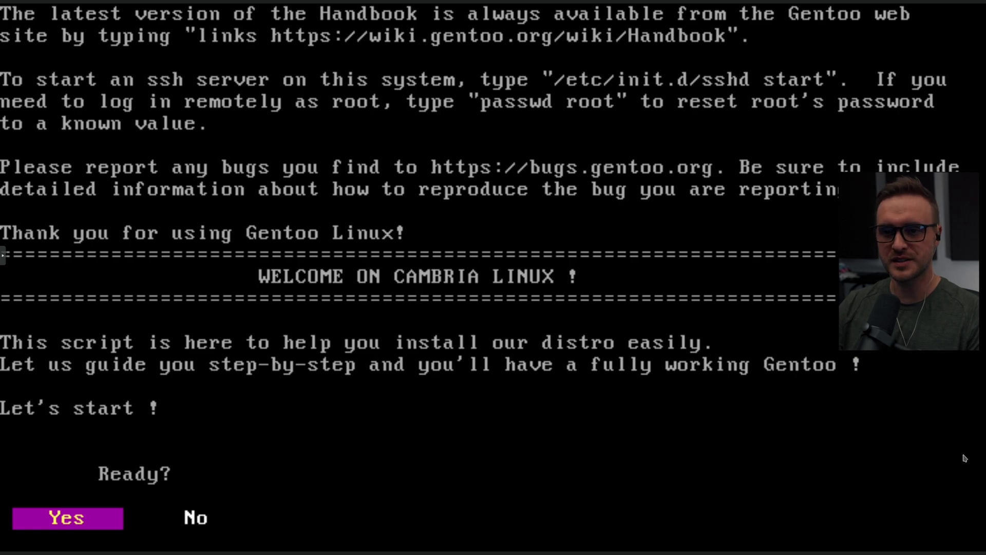
Answer Yes to Ready and choose the Automatic install mode.
key(Right)
key(Left)
key(Return)
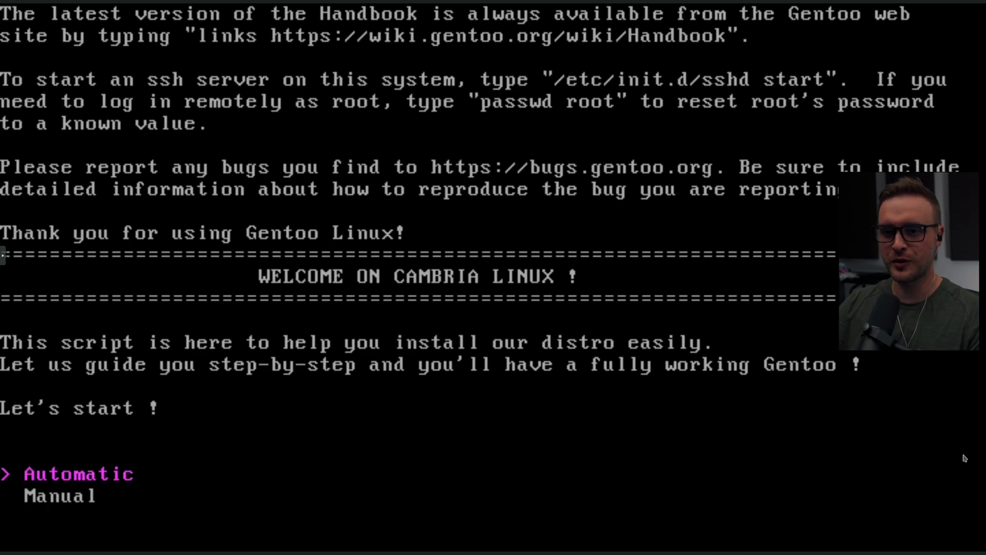
key(Down)
key(Up)
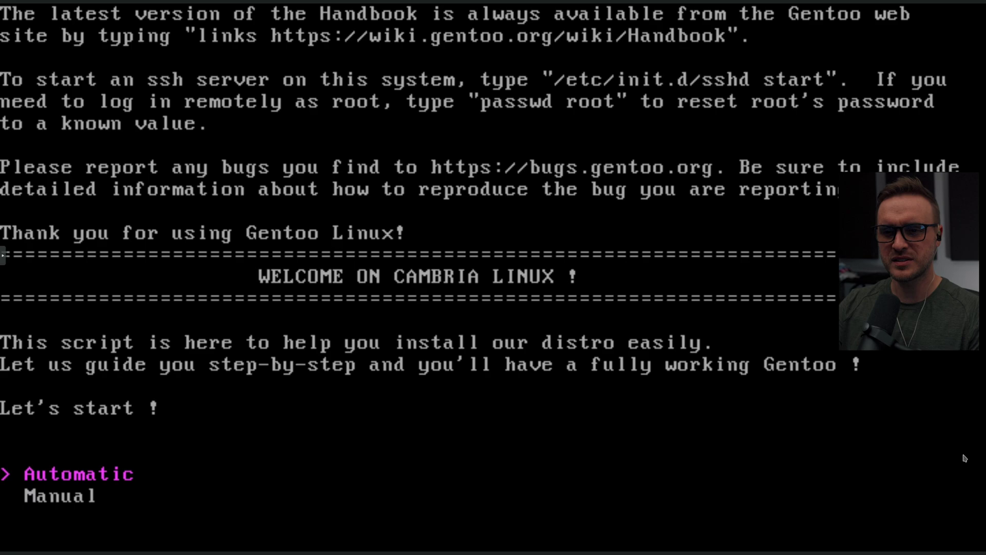
key(Return)
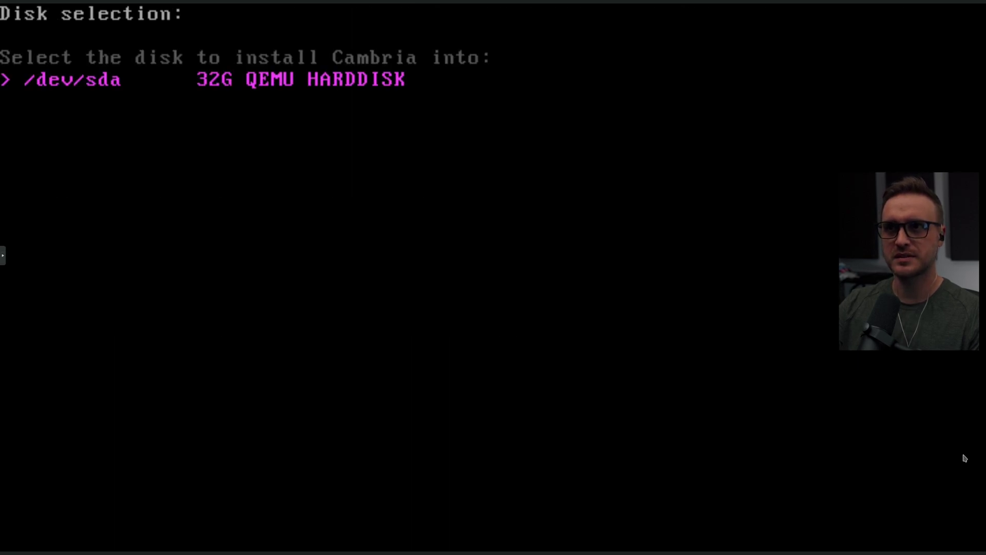
Install onto the /dev/sda disk with a 4GB swap size.
key(Return)
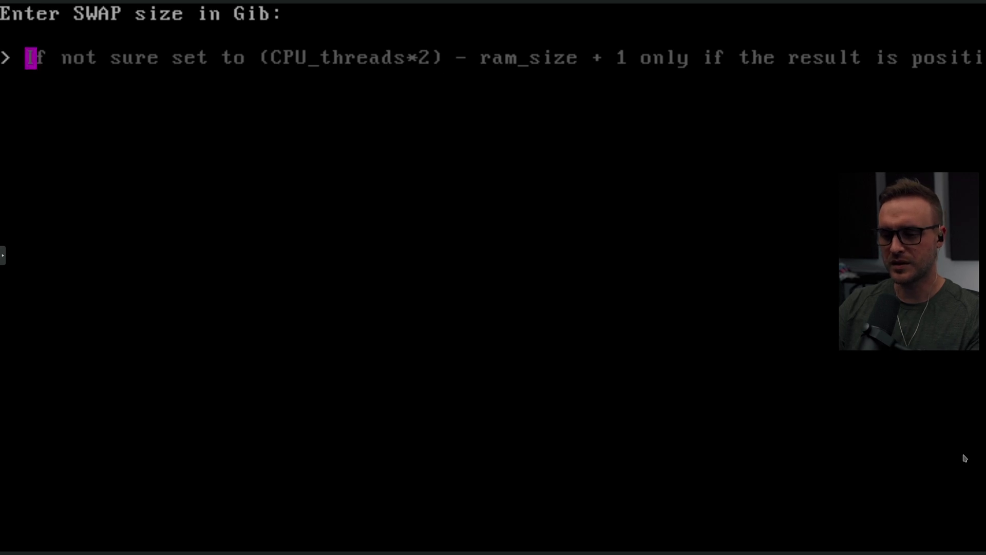
text(4)
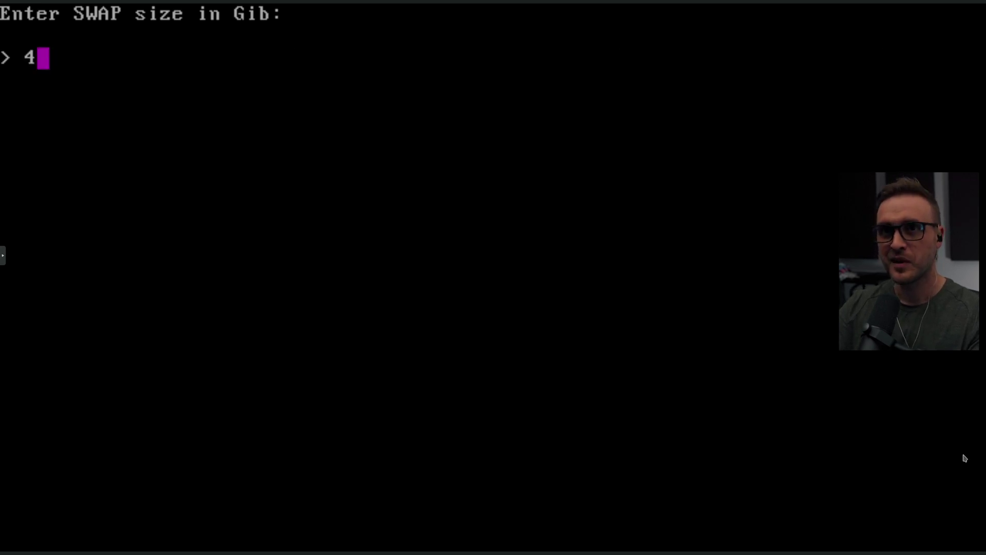
text(GB)
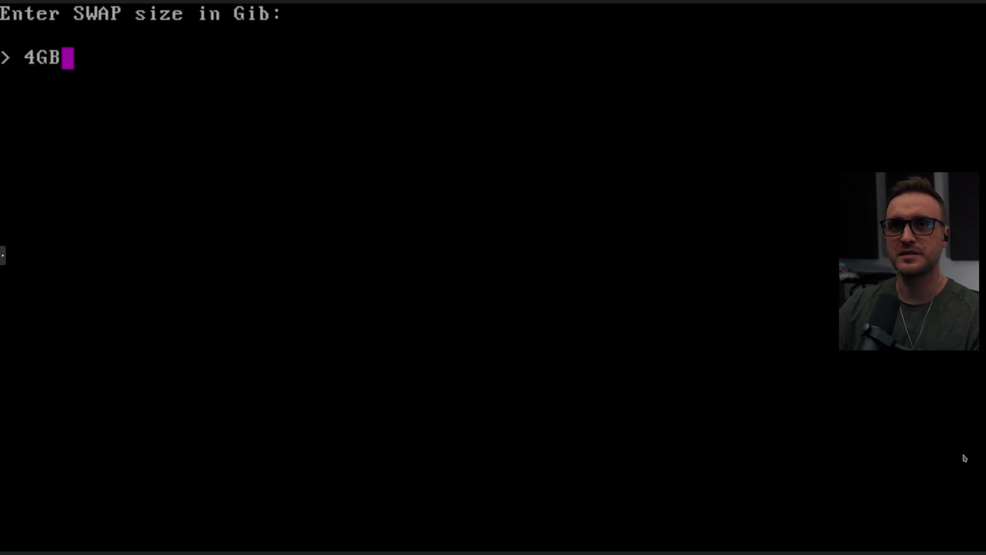
key(Return)
key(Return)
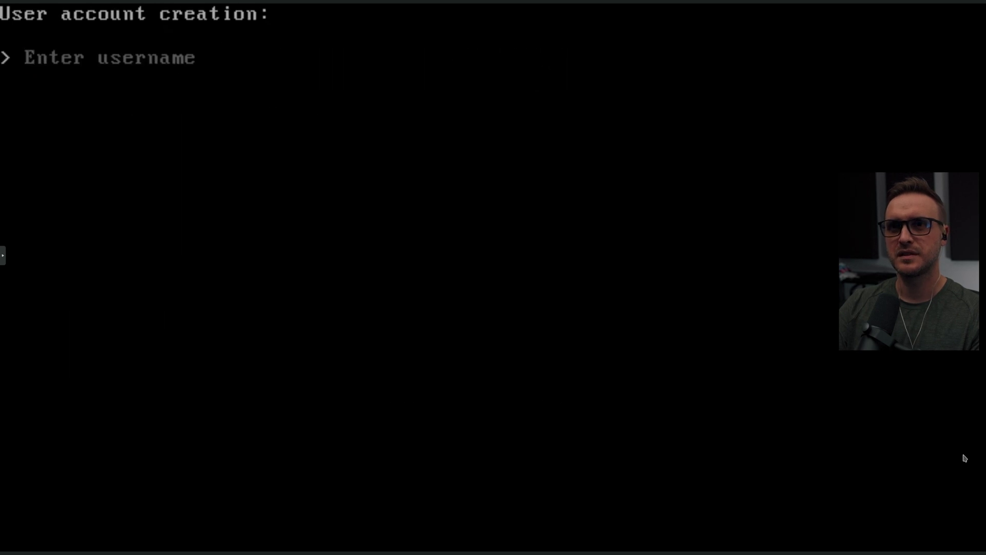
Create the user account with a username and password, then enter the root password.
text(A1RM4X)
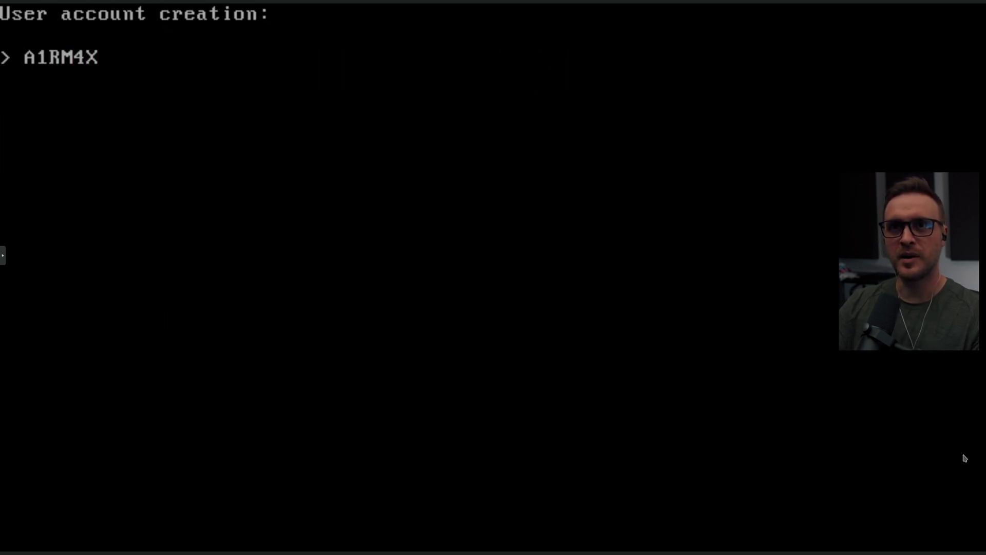
key(Return)
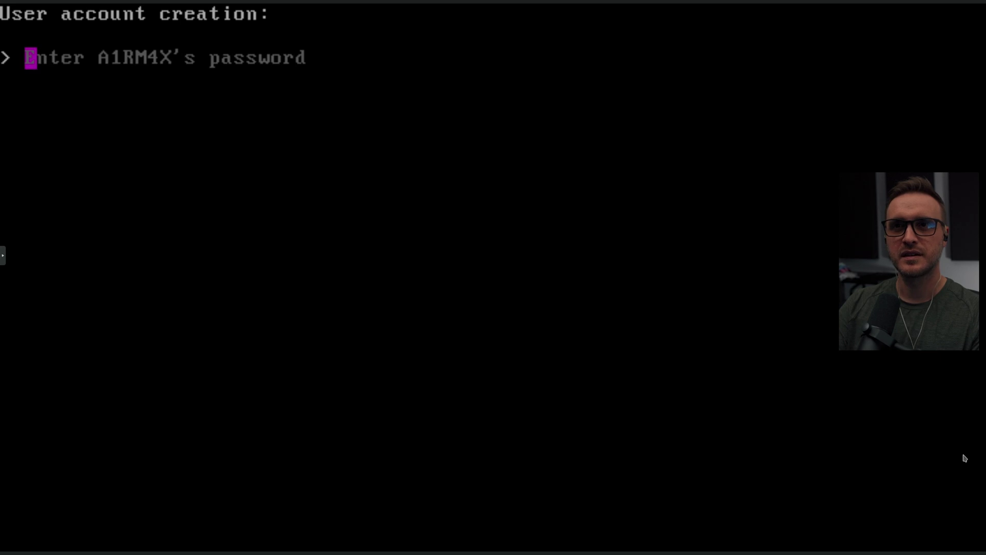
text(******)
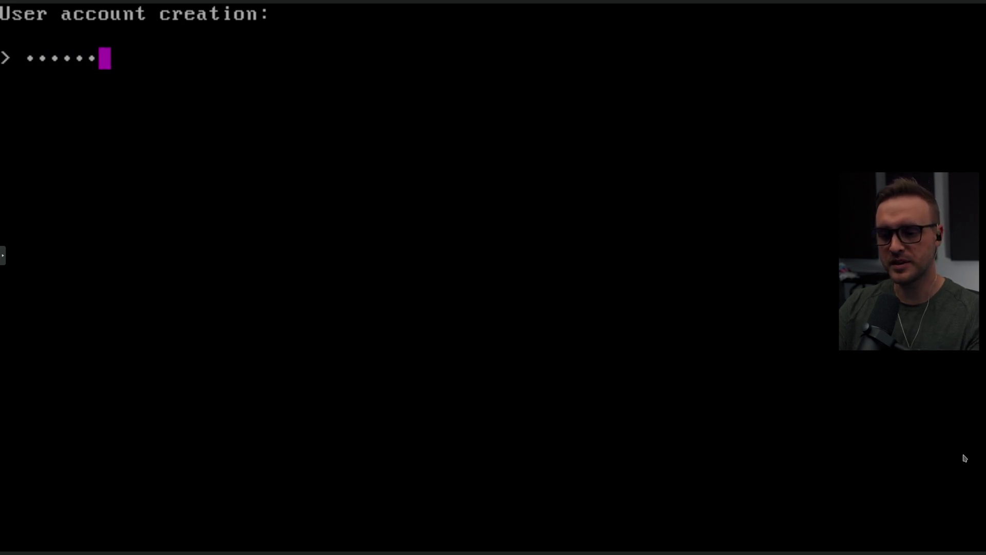
text(***)
key(Return)
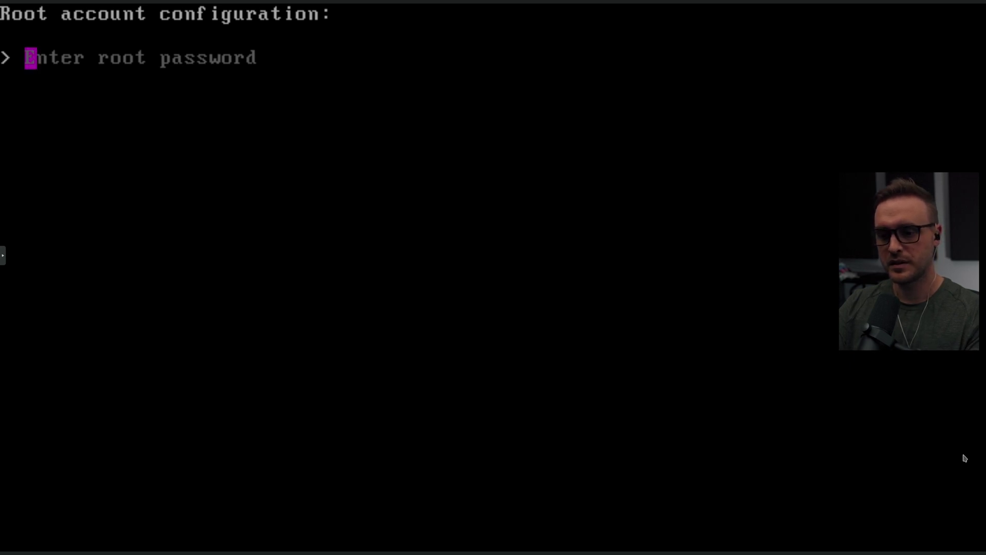
text(********)
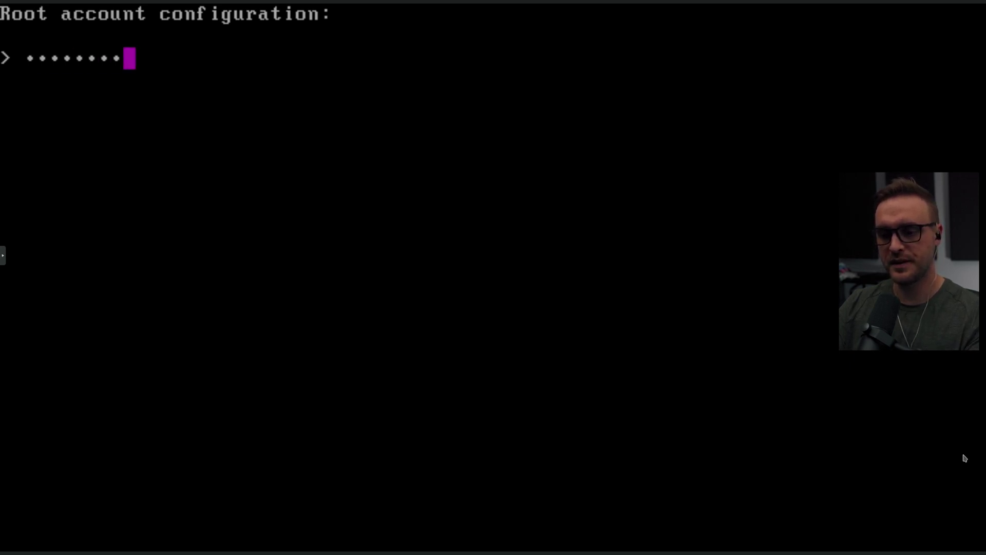
text(*)
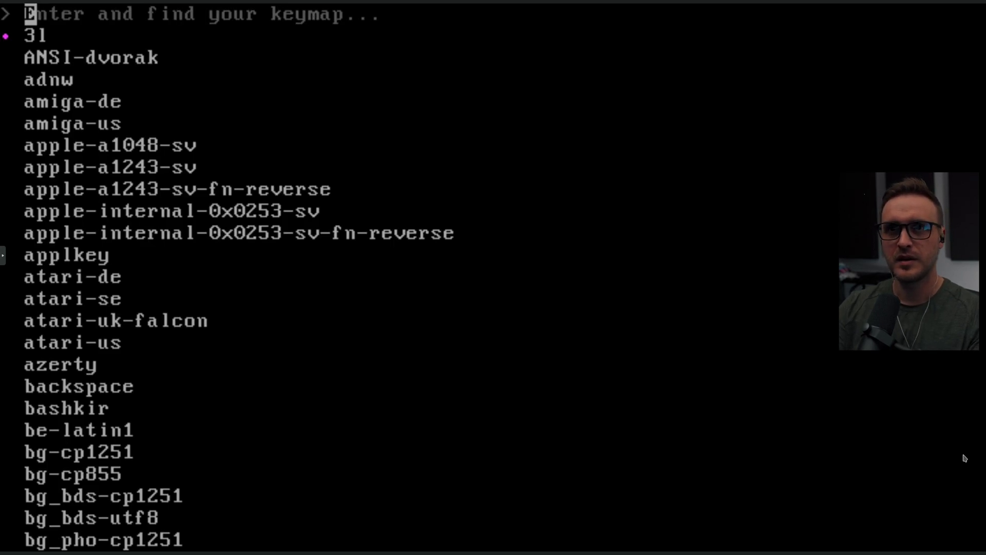
Search the keymap list and select the us keymap.
text(us)
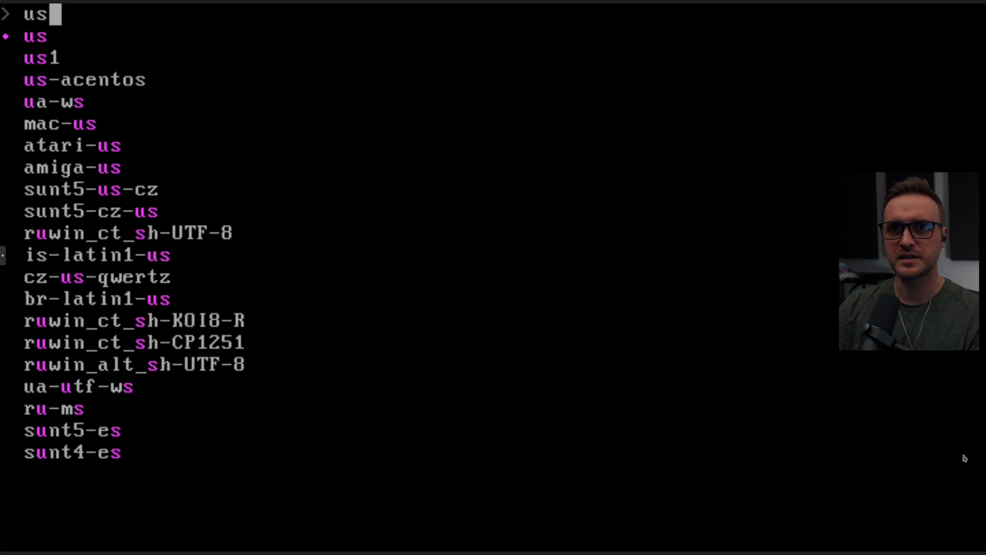
key(BackSpace)
key(BackSpace)
text(int)
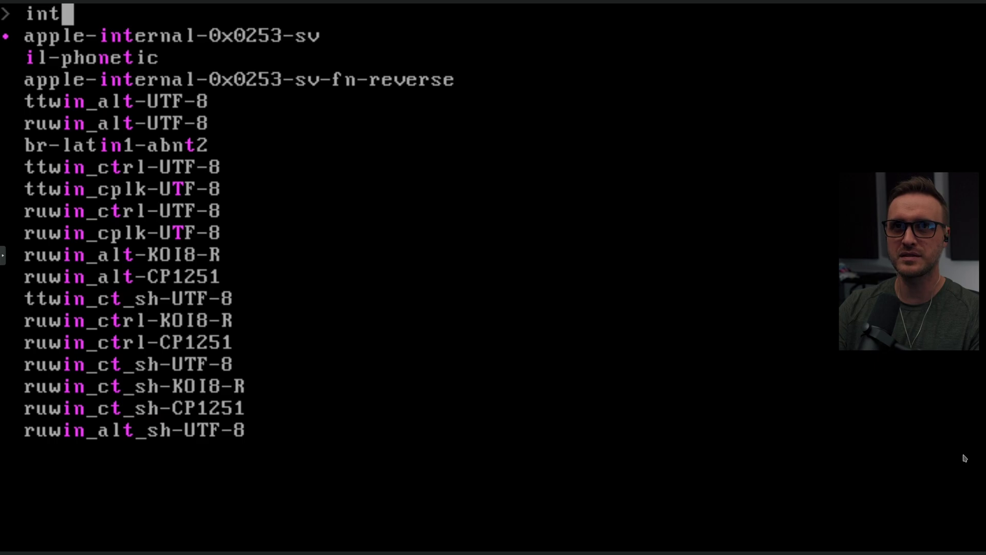
key(BackSpace)
key(BackSpace)
key(BackSpace)
text(us)
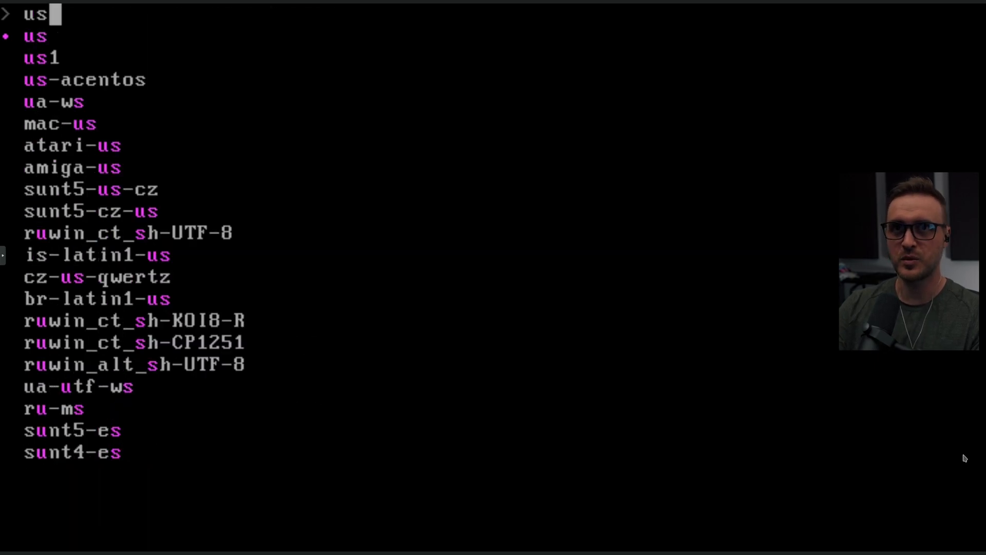
key(Return)
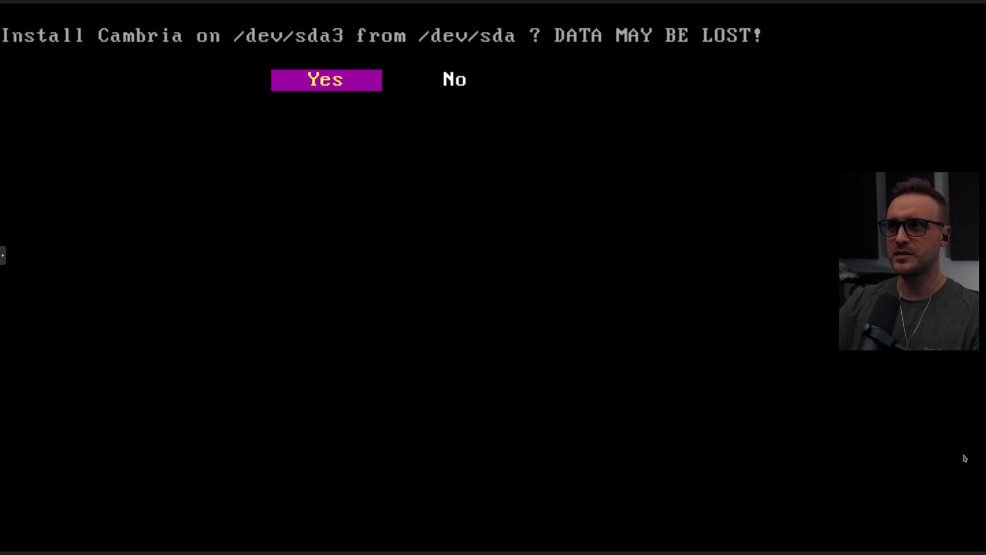
key(Right)
Approve installing Cambria on /dev/sda3 with Yes.
key(Left)
key(Return)
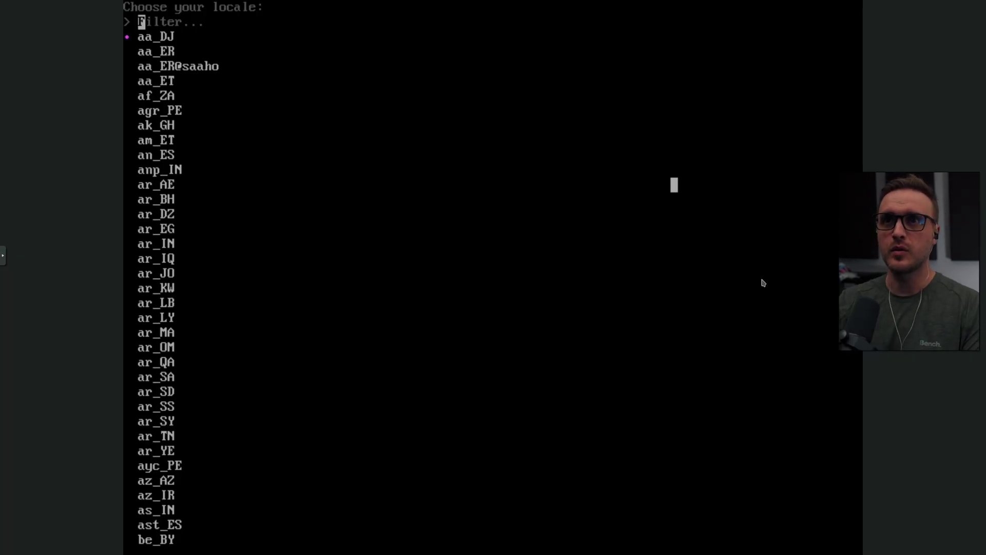
Set locale en_US.UTF-8, X11 keymap us, and time zone Canada/Eastern.
text(us)
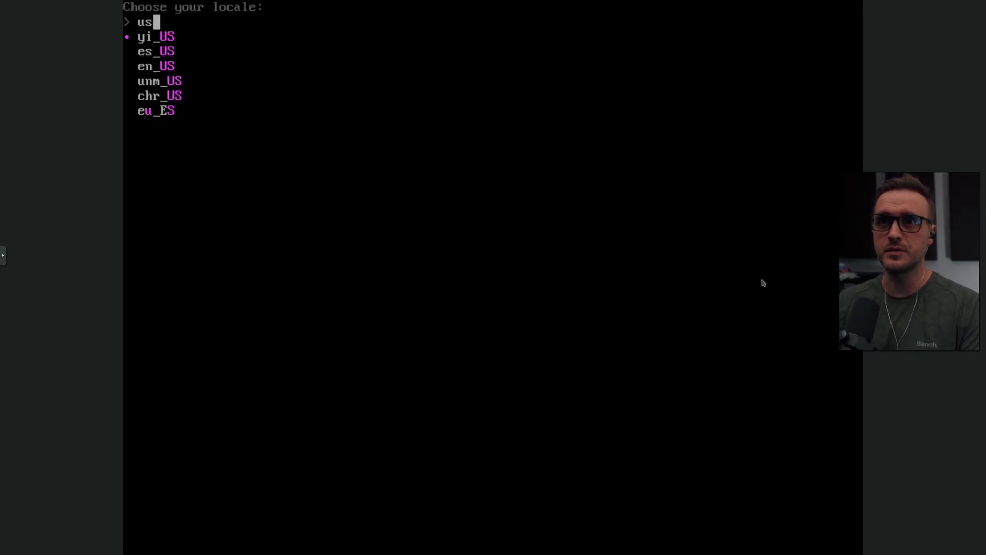
key(Down)
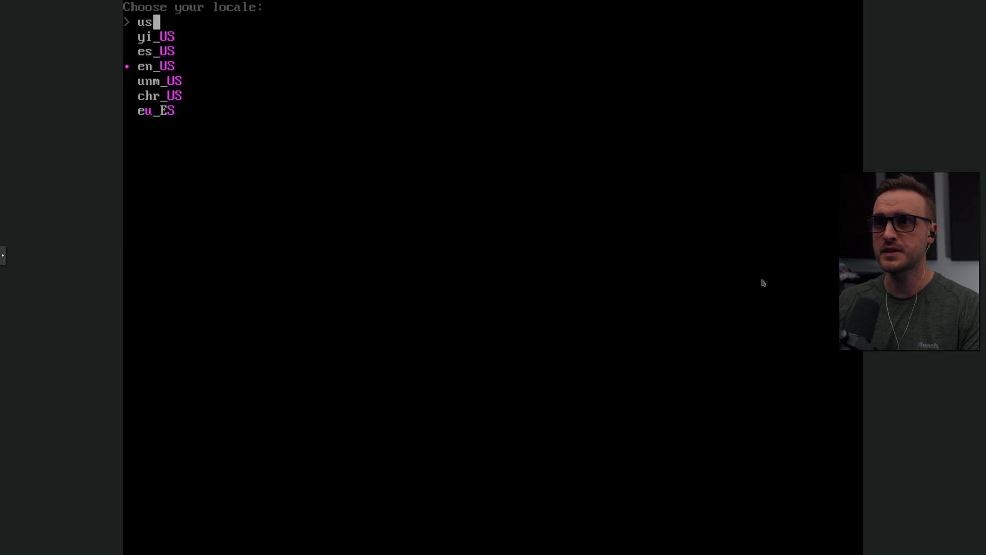
key(Return)
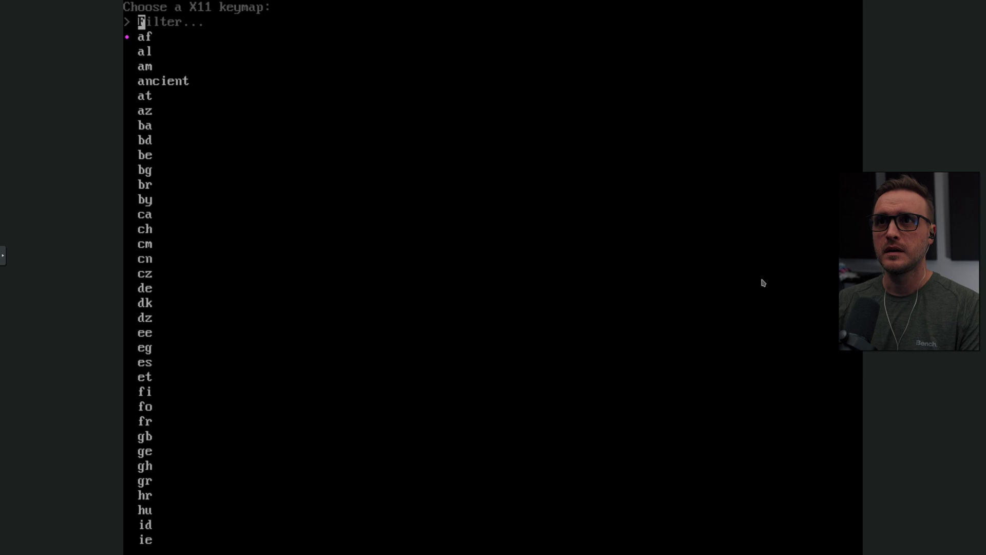
text(us)
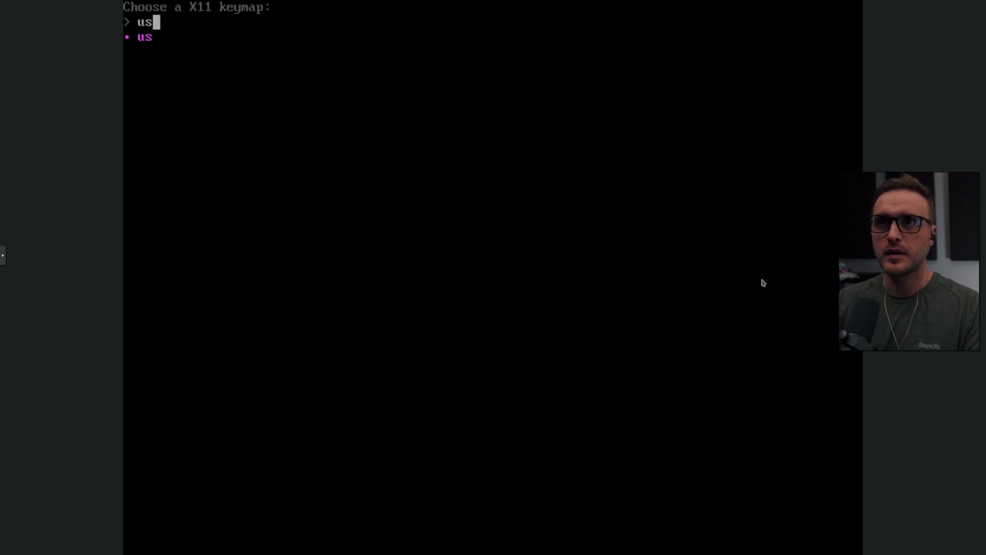
key(Return)
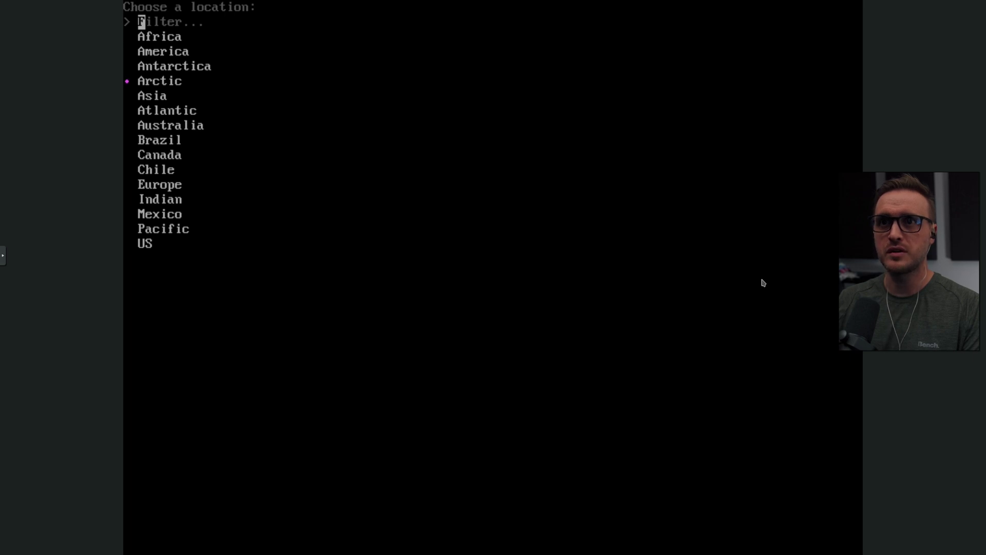
key(Return)
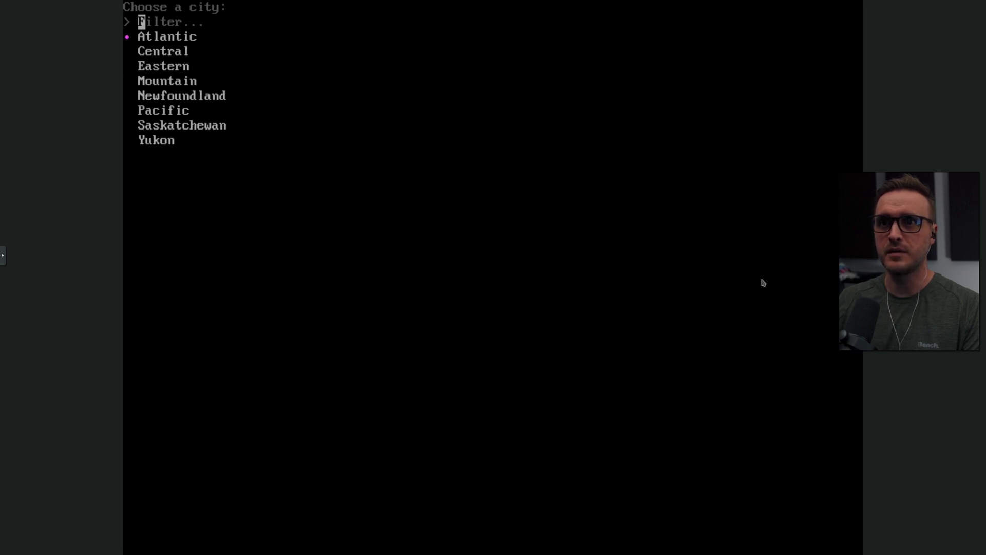
key(Return)
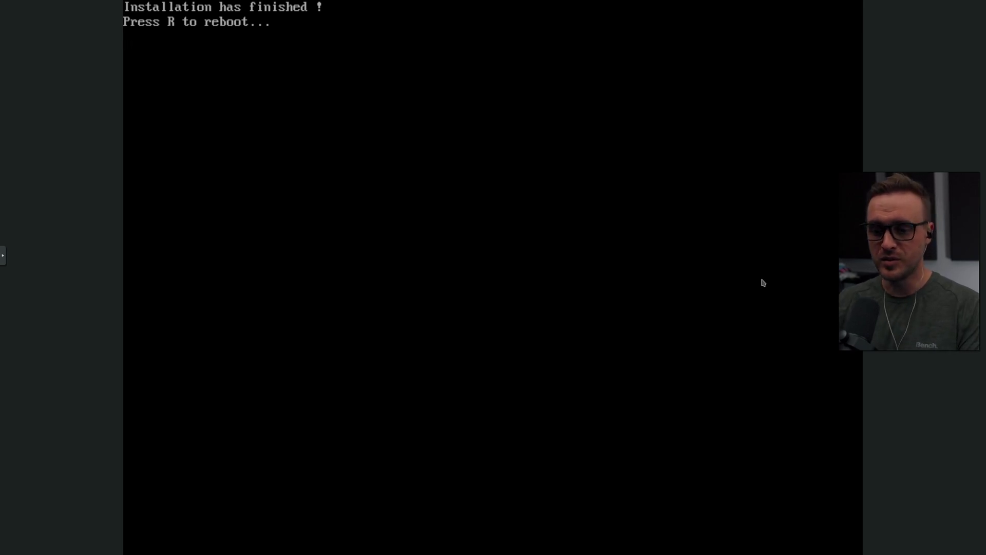
Reboot the finished installation by answering r at the reboot prompt.
text(r)
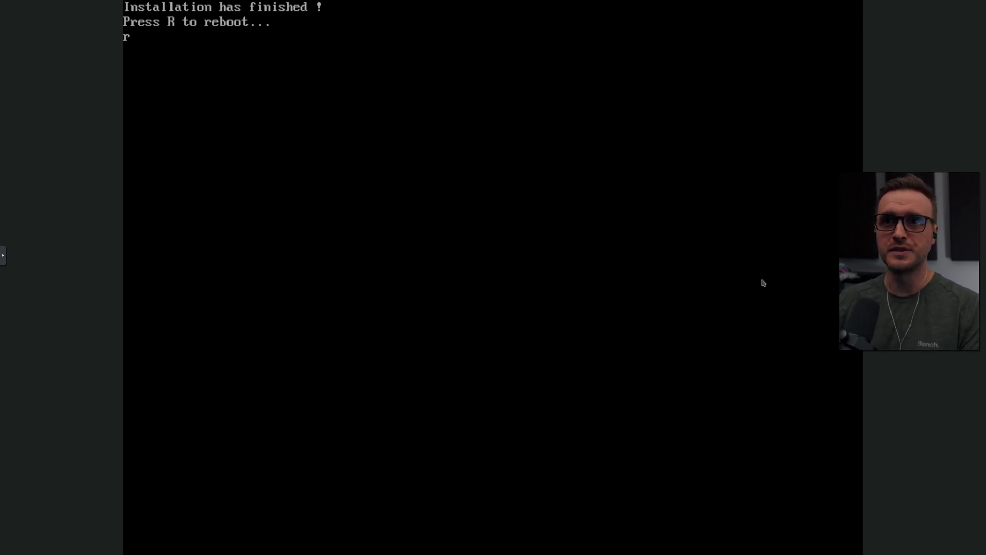
key(Return)
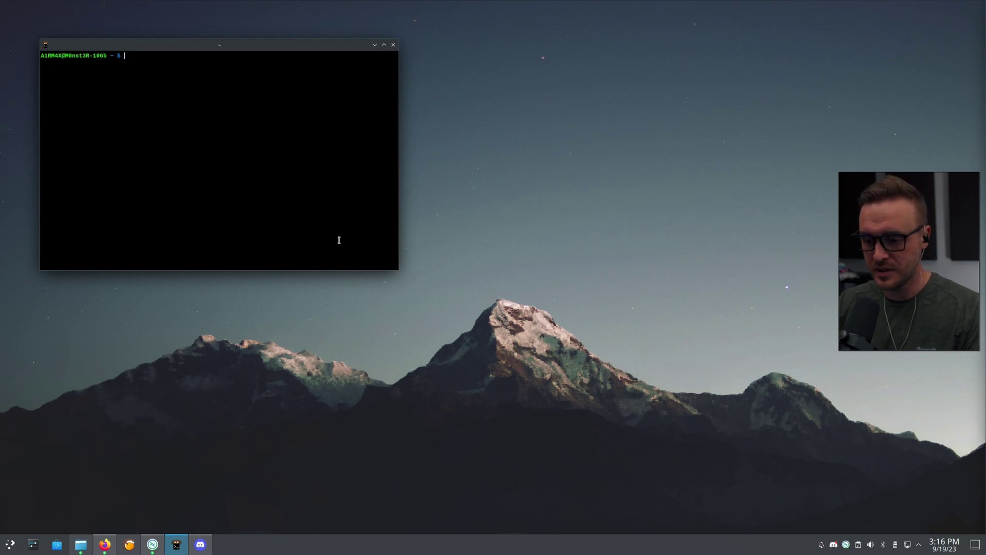
Run neofetch, maximize the kitty window and enlarge the terminal font twice.
text(neofetch)
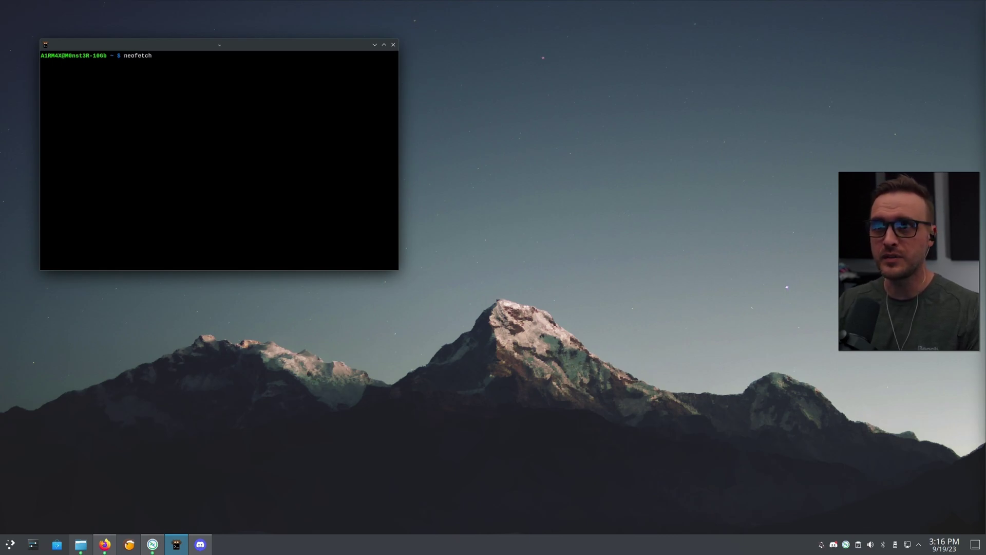
key(Return)
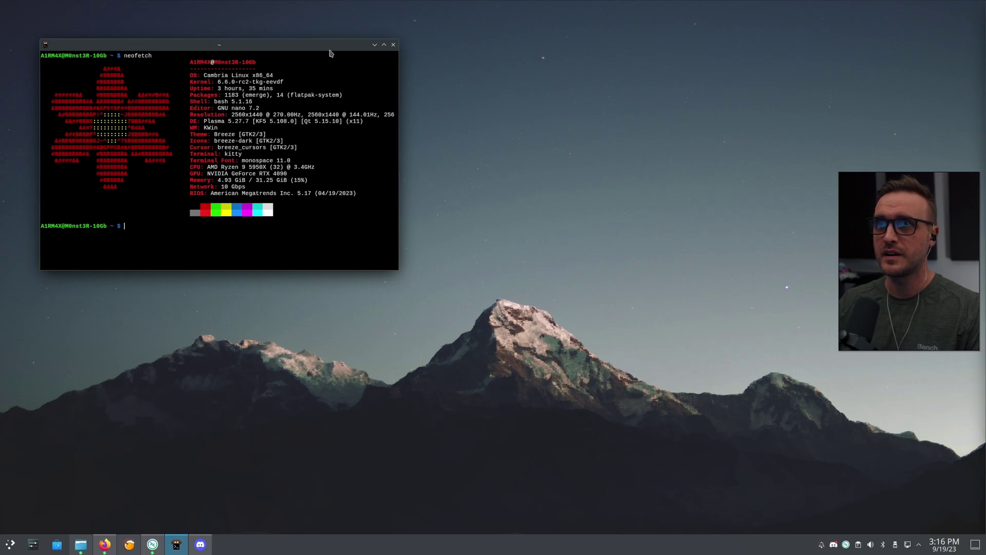
double_click(329, 49)
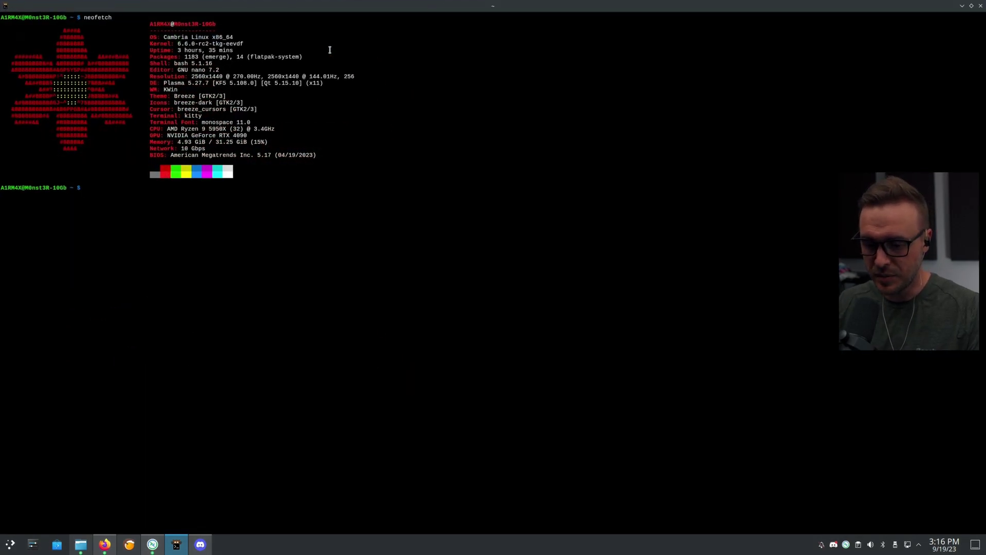
key(ctrl+shift+equal)
key(ctrl+shift+equal)
key(ctrl+shift+equal)
key(ctrl+shift+equal)
key(ctrl+shift+equal)
key(ctrl+shift+equal)
key(ctrl+shift+equal)
key(ctrl+shift+equal)
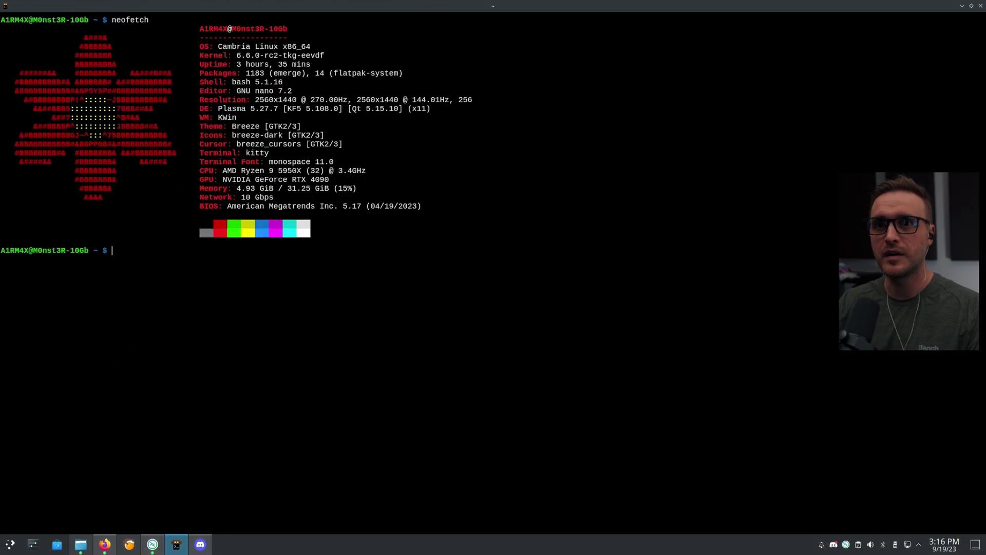
key(ctrl+shift+equal)
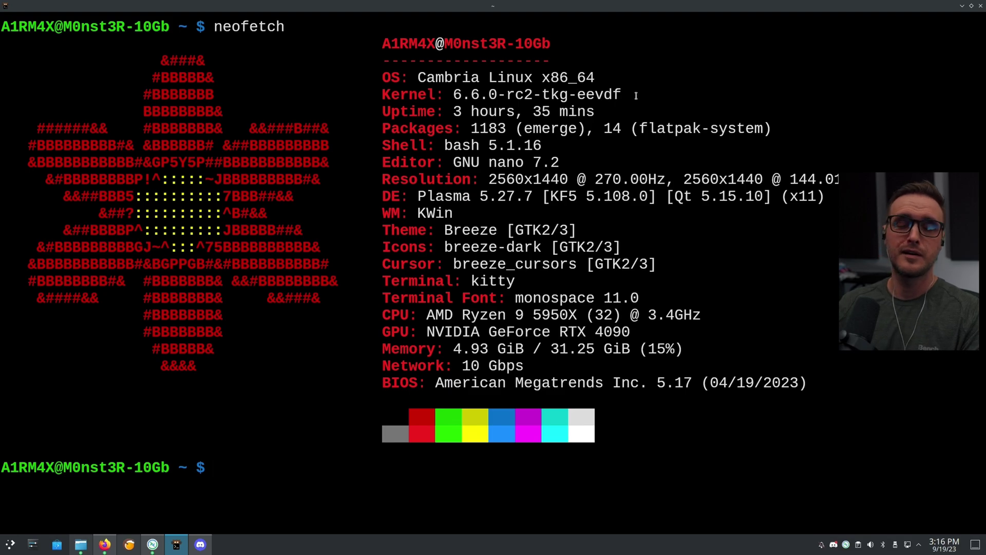
Highlight the rc2 kernel version and CPU line, then clear the screen.
double_click(508, 95)
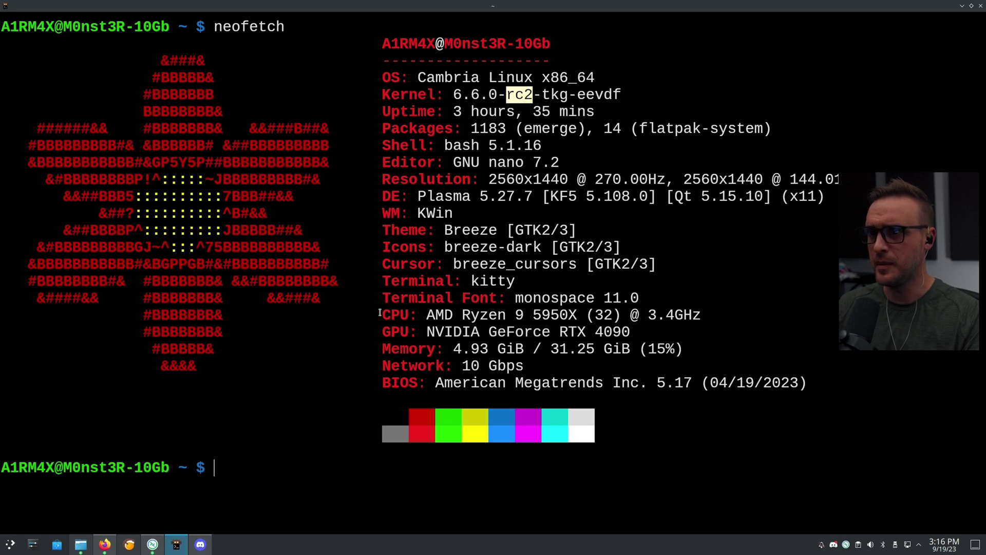
drag(382, 314, 550, 315)
click(550, 314)
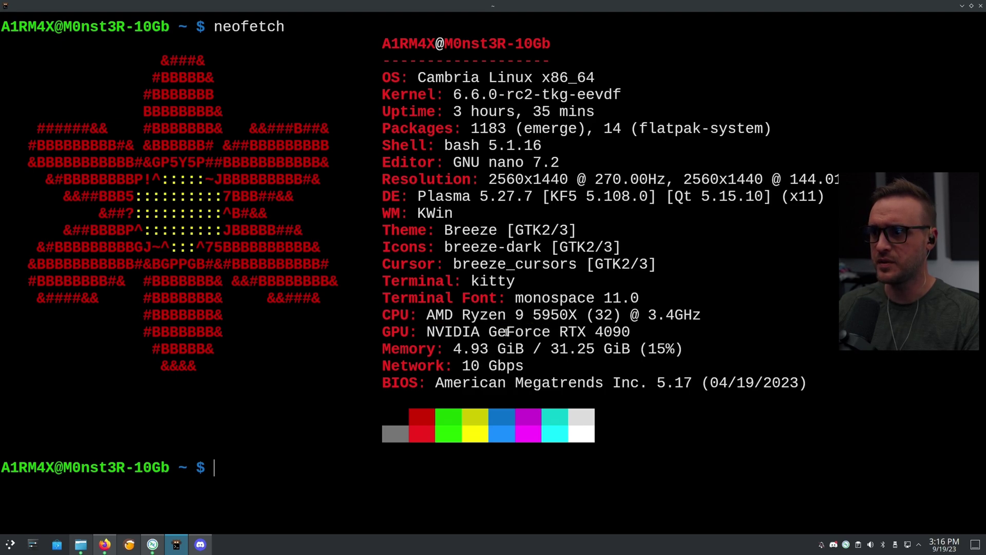
key(ctrl+l)
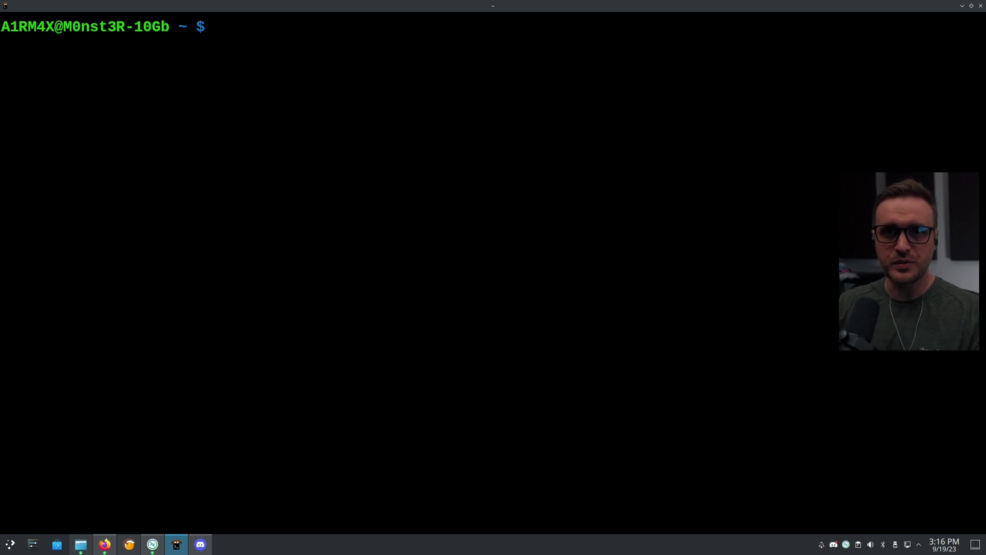
Launch cambria-center with sudo.
text(cambria-)
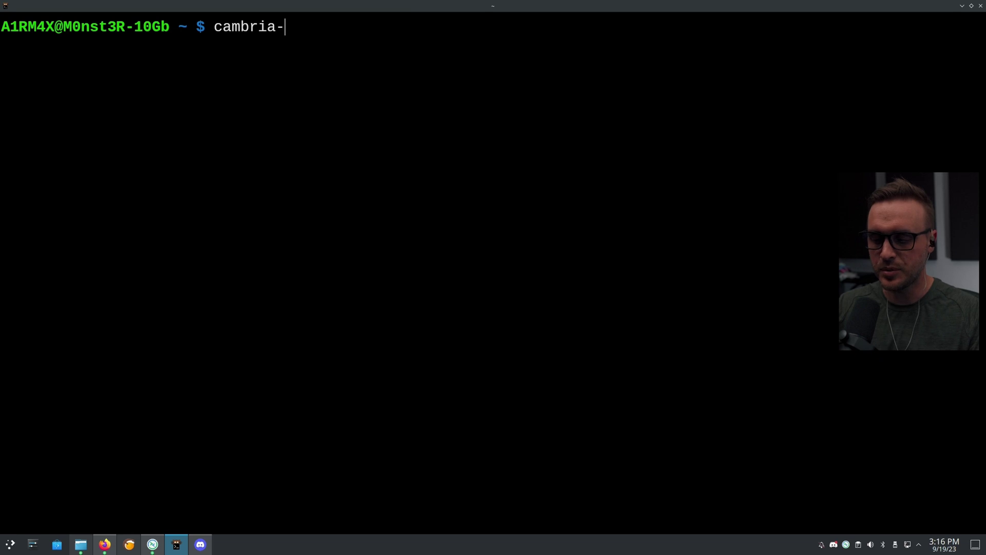
text(center)
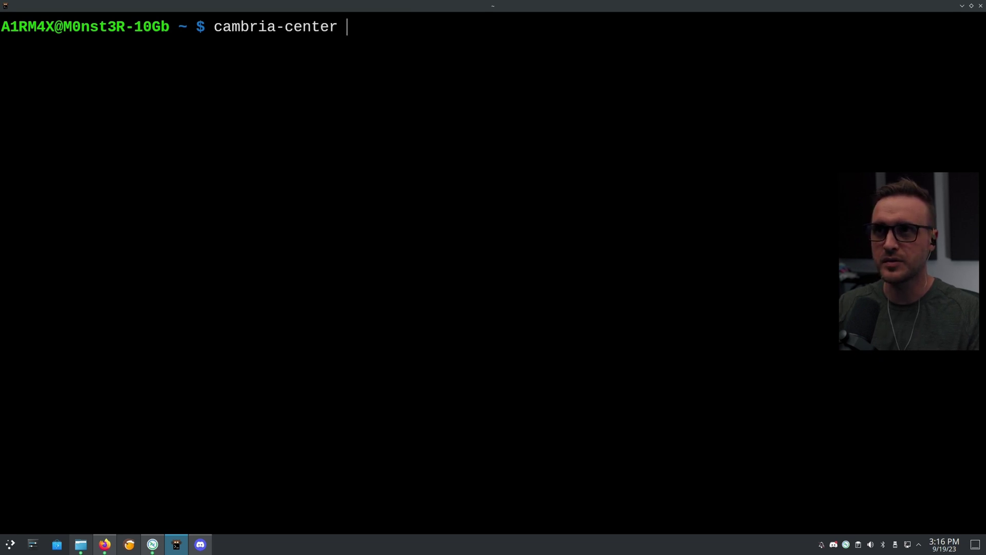
key(Left)
key(Left)
key(Left)
key(Left)
key(Left)
key(Left)
key(Left)
key(Left)
key(Left)
key(Left)
key(Left)
key(Left)
key(Left)
key(Left)
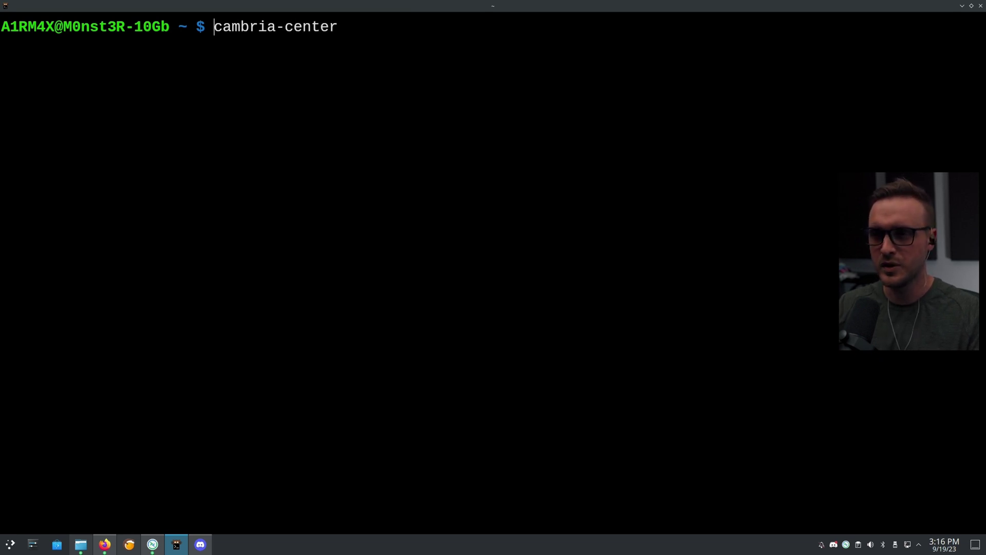
text(sudo)
key(Return)
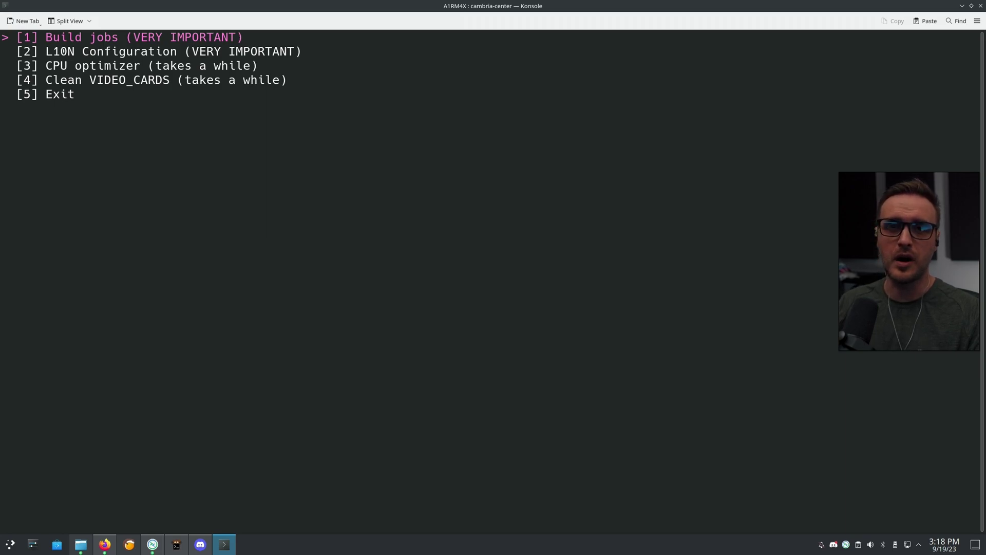
Set build jobs to 30 MAKE jobs and 3 EMERGE jobs.
key(Return)
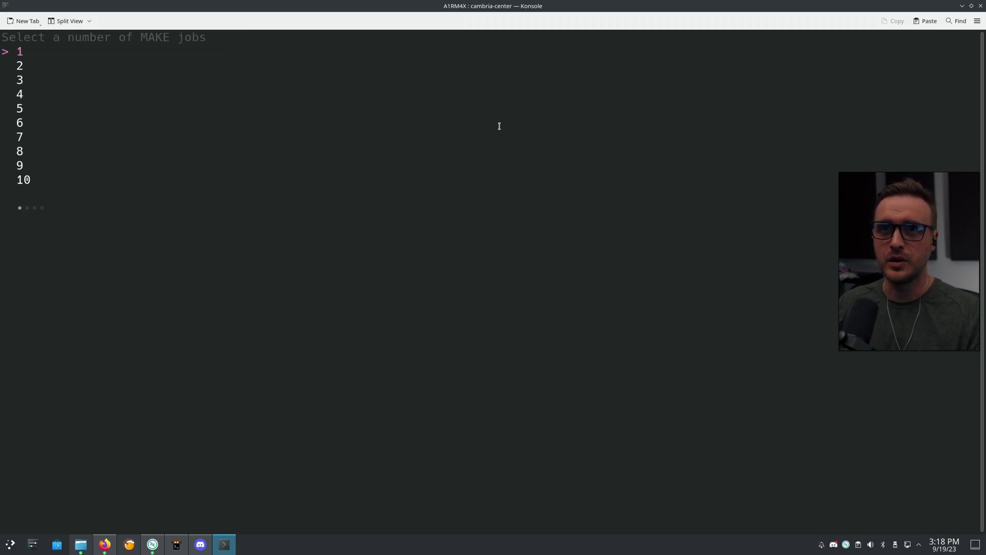
key(Right)
key(Right)
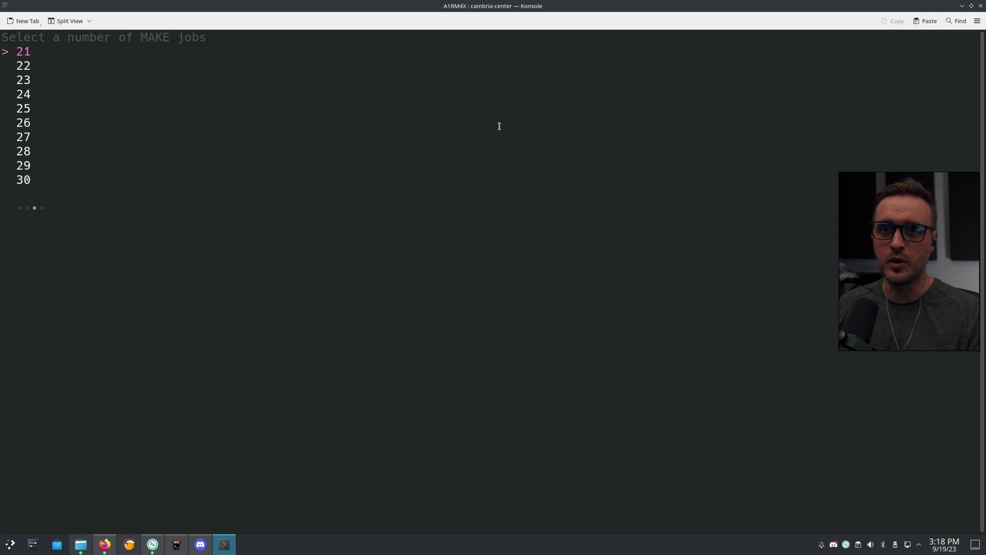
key(Down)
key(Down)
key(Down)
key(Down)
key(Down)
key(Down)
key(Down)
key(Down)
key(Down)
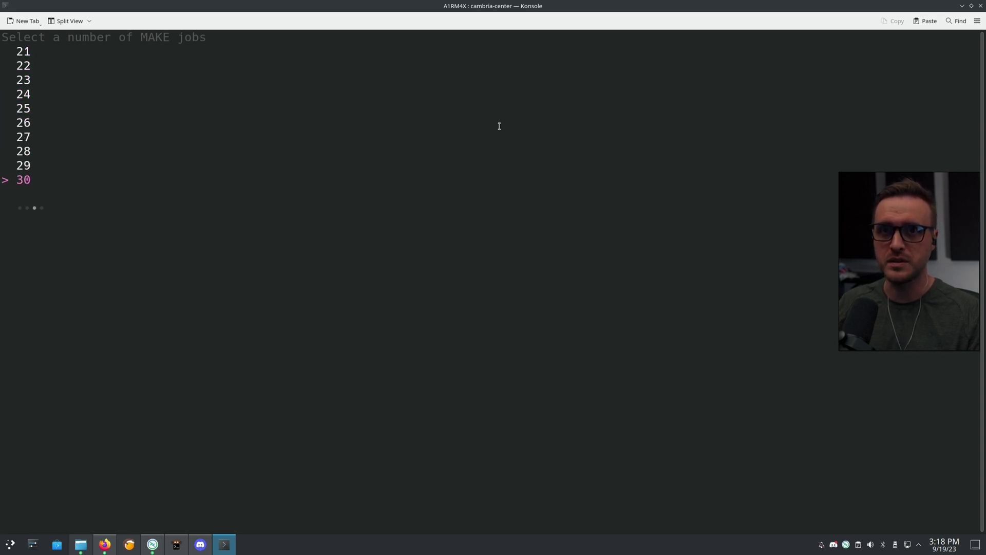
key(Return)
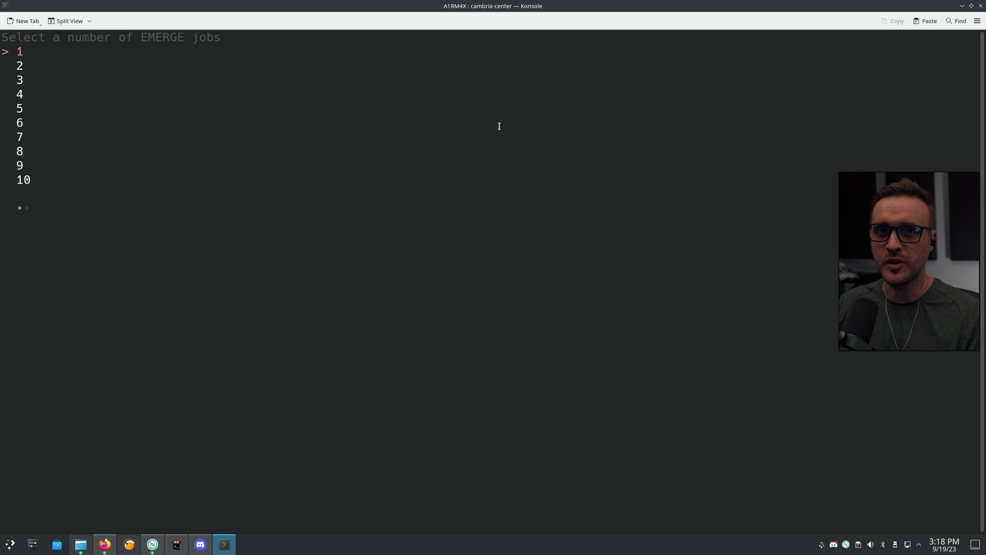
key(Down)
key(Down)
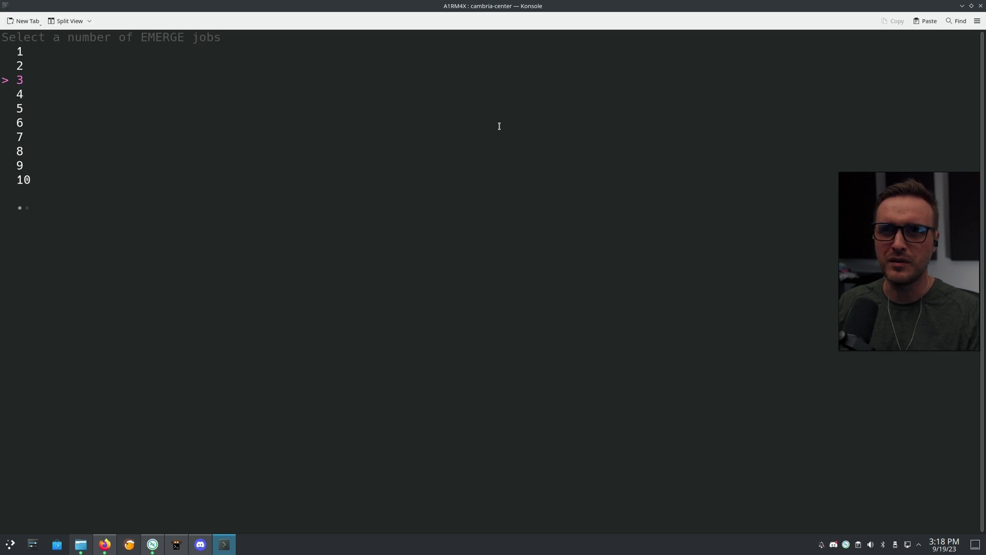
key(Return)
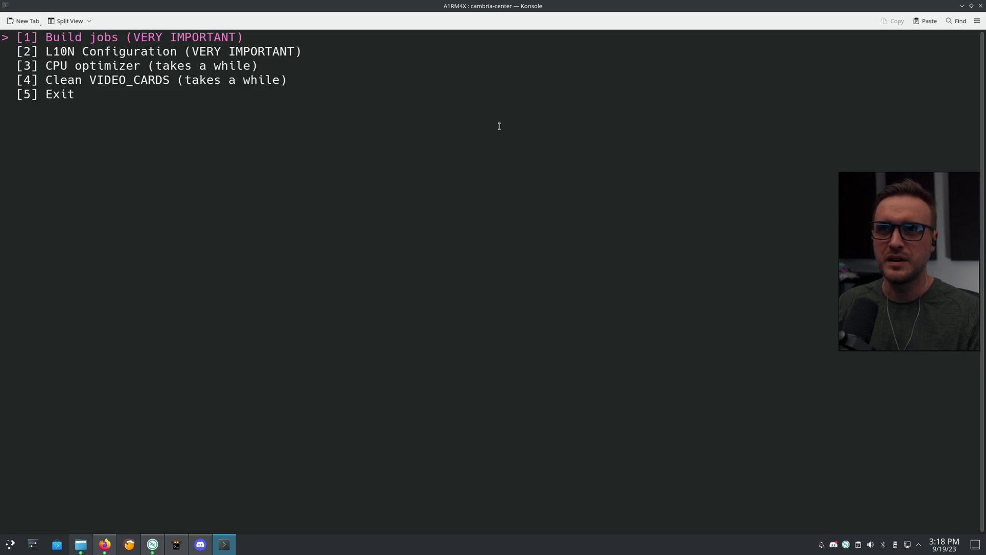
Try L10N Configuration, then cancel the stalled step with Ctrl+C.
key(Down)
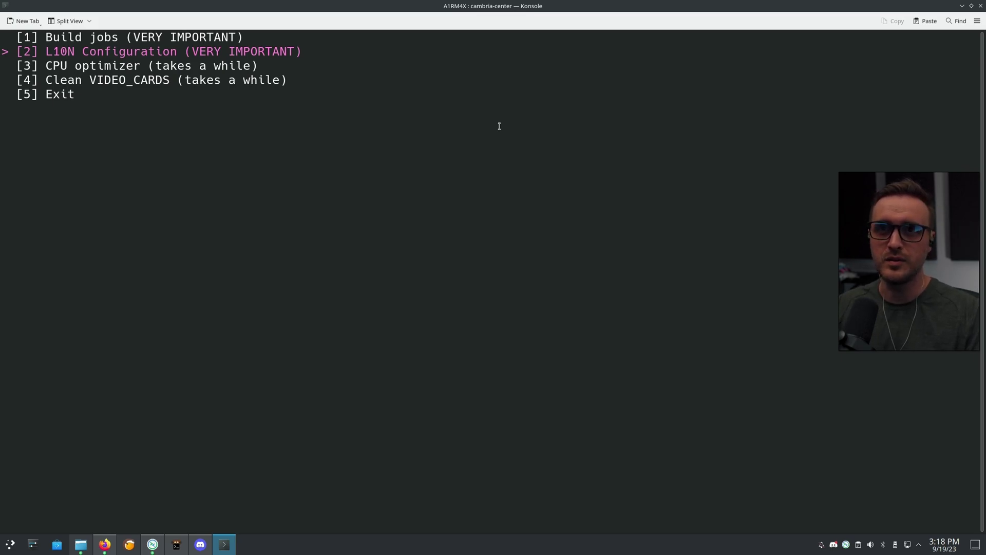
key(Return)
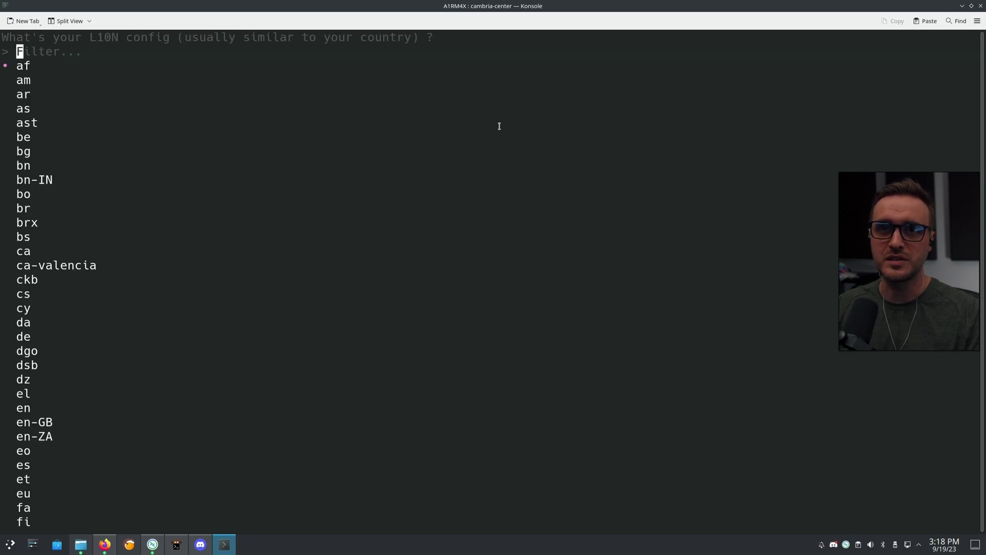
key(Return)
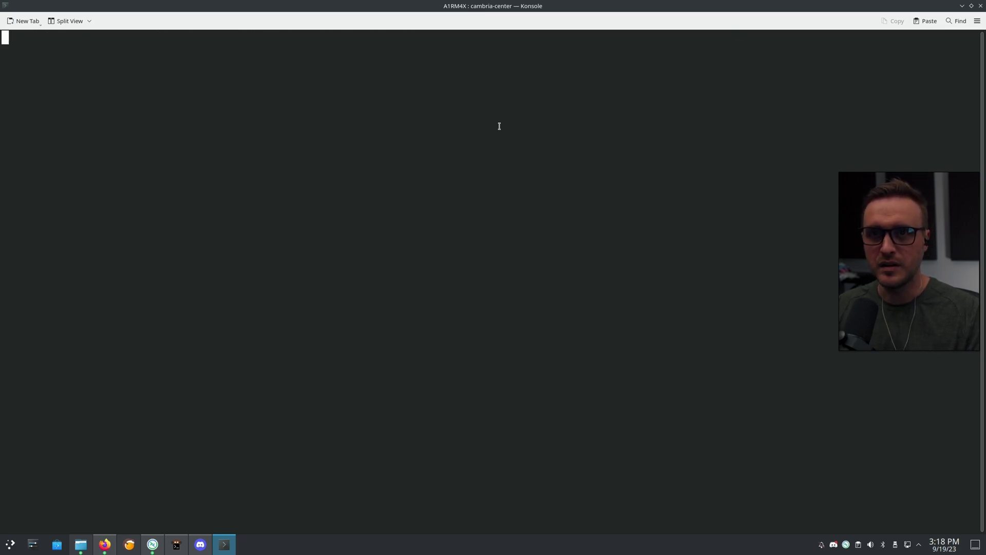
key(ctrl+c)
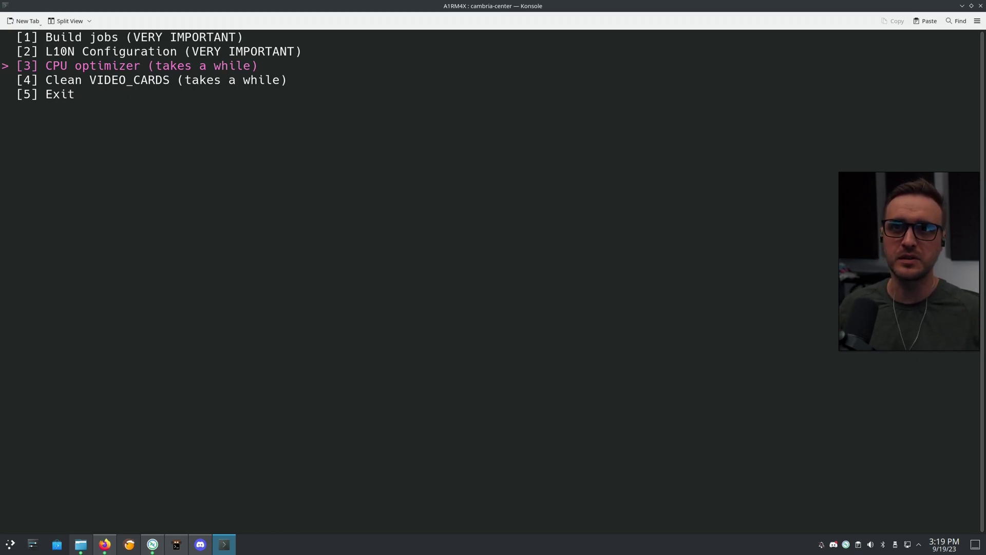
Run Clean VIDEO_CARDS with NVIDIA marked as the installed GPU.
key(Down)
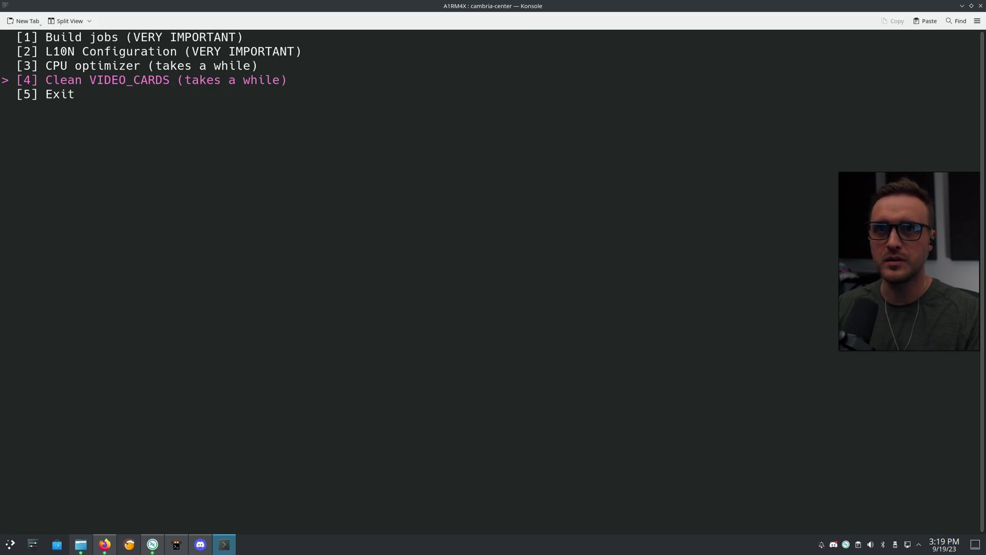
key(Return)
key(Down)
key(Down)
key(Down)
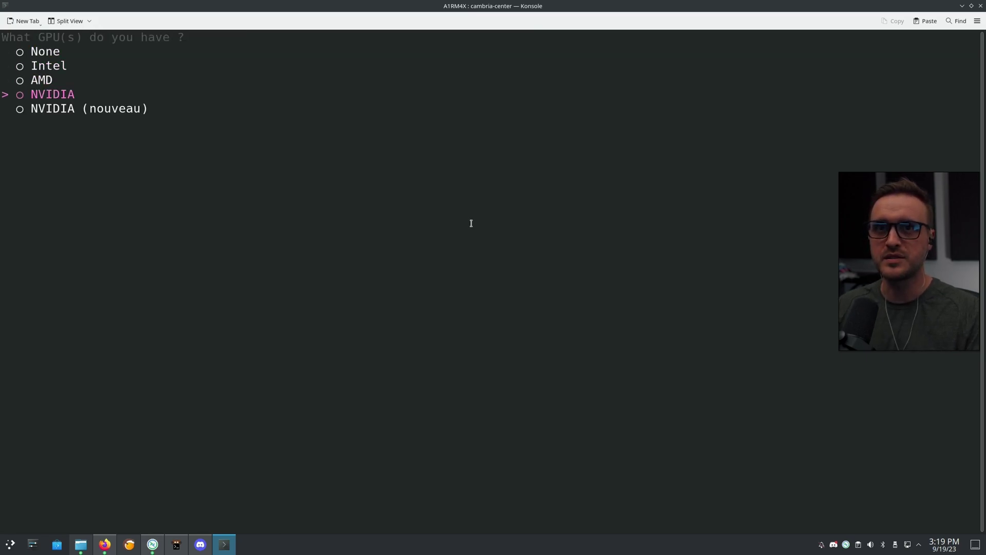
key(Up)
key(Down)
key(Up)
key(Down)
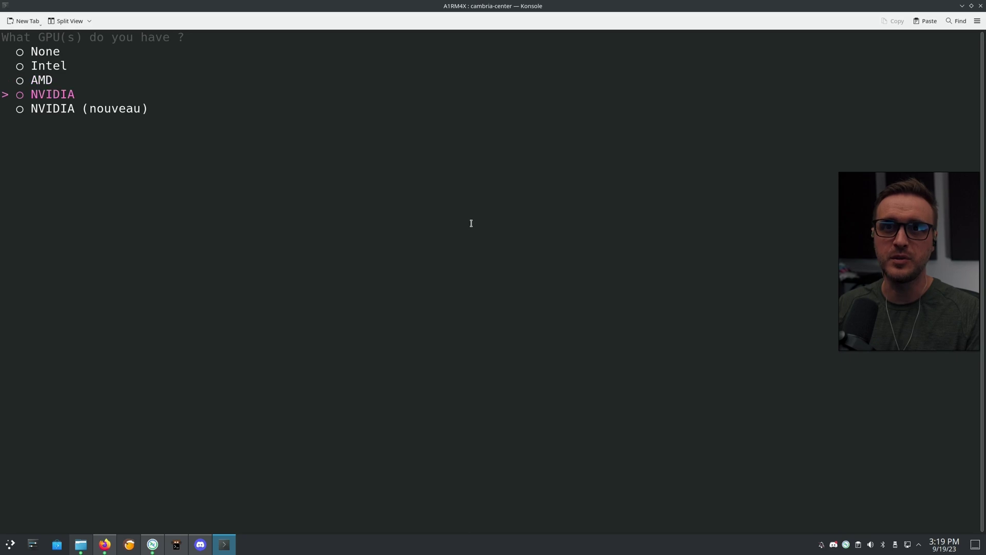
key(space)
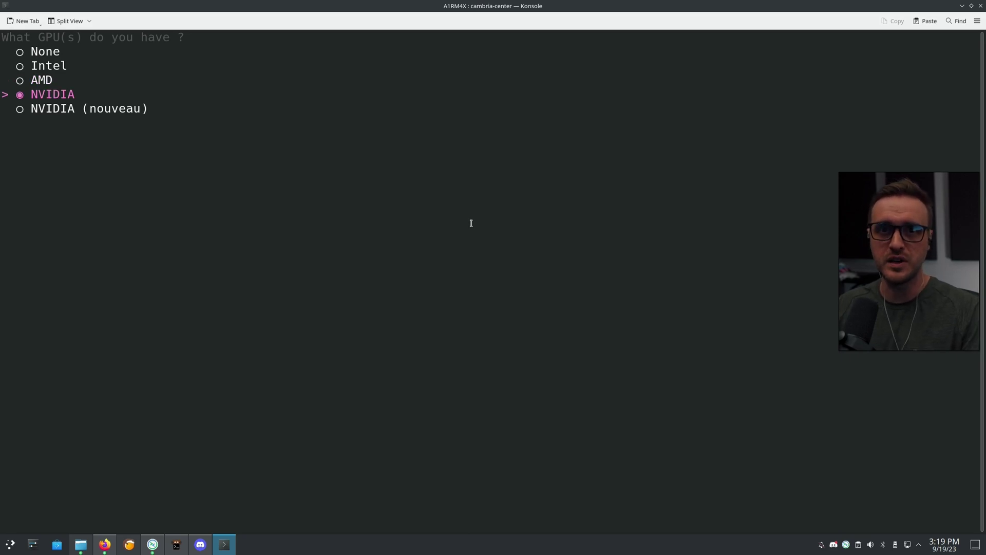
key(Return)
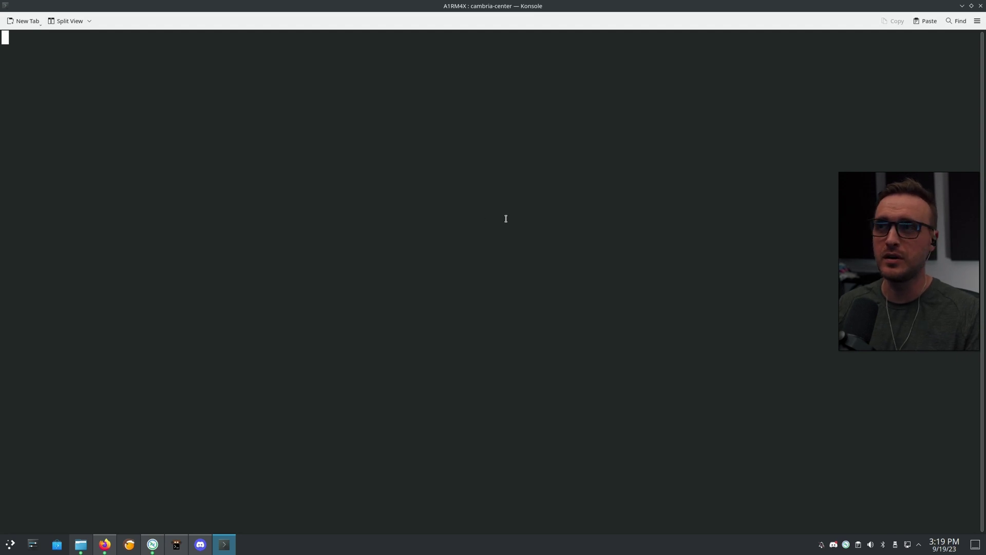
List the cambria helper commands, then run a pretend install of kitty with cambria-install.
text(cambria-)
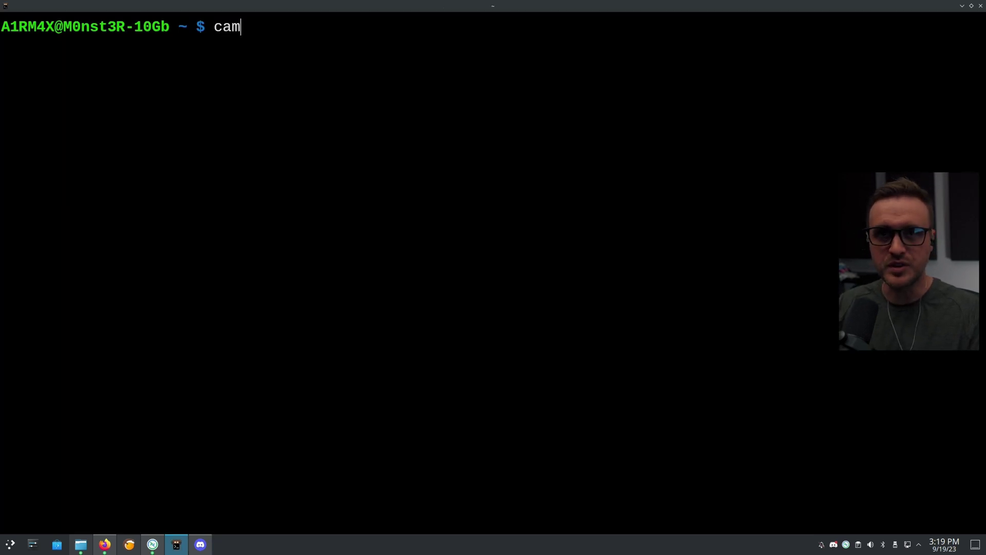
key(Tab)
key(Tab)
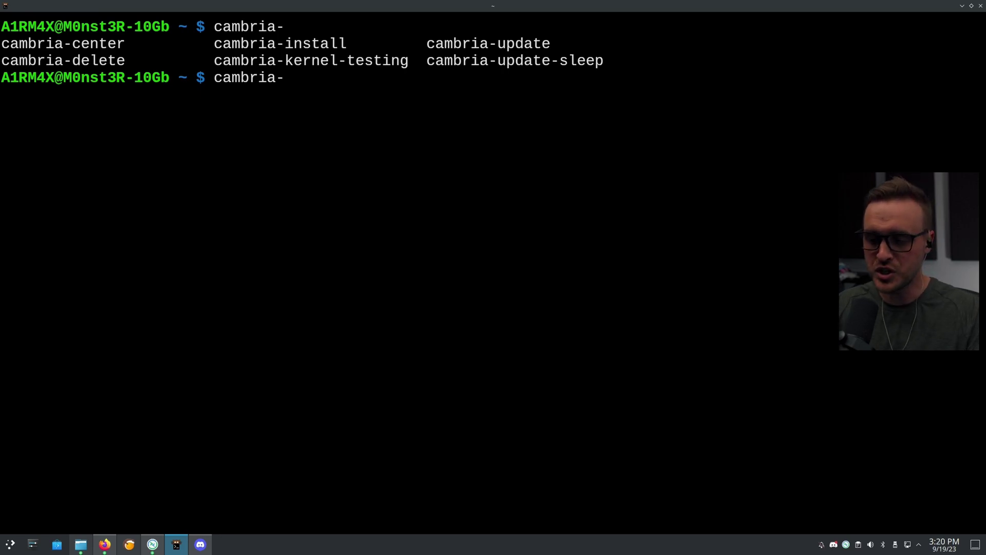
text(i)
key(Tab)
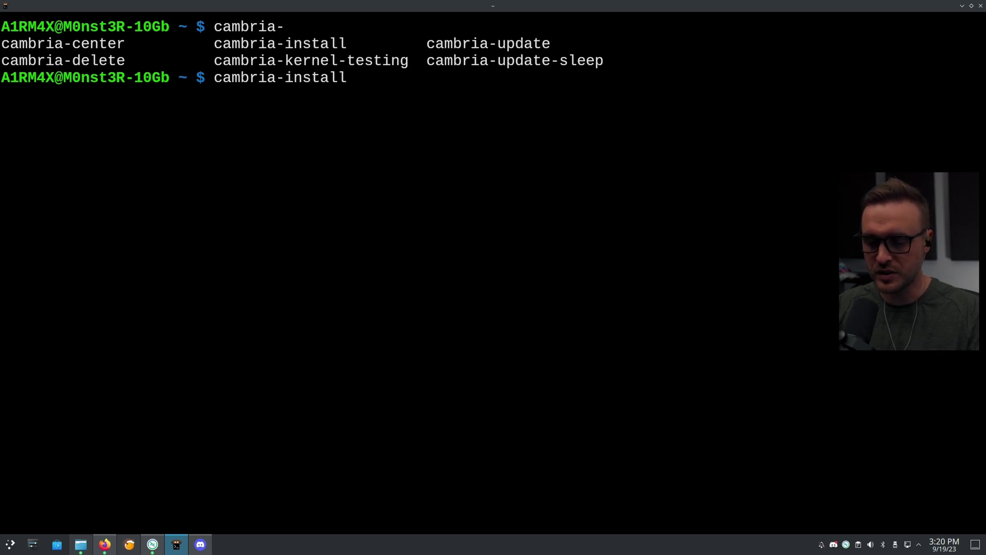
text(kitty)
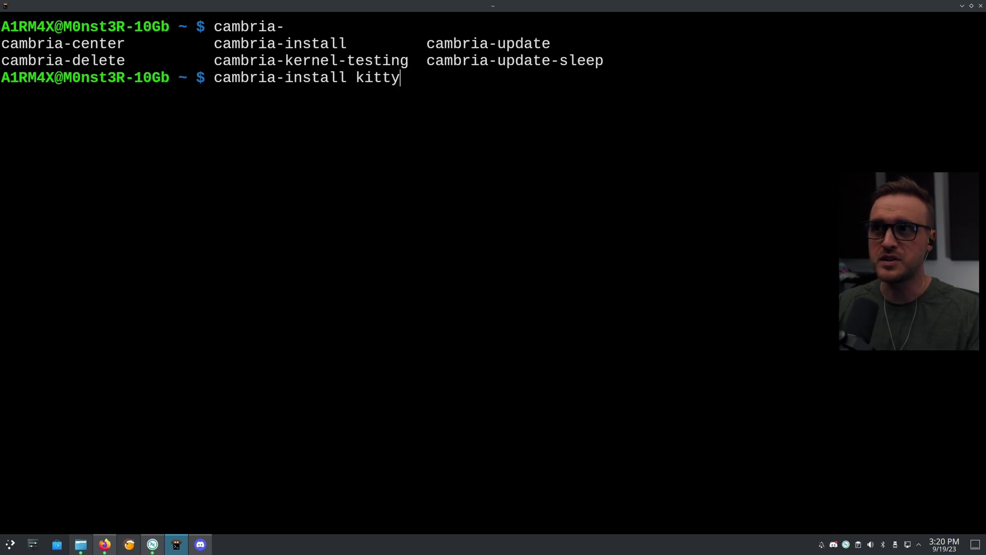
key(Return)
key(Return)
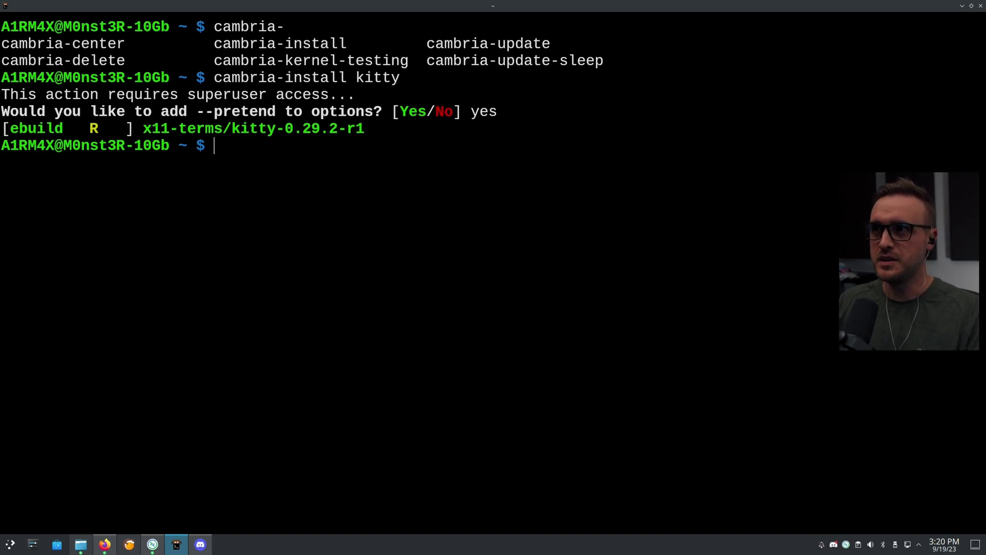
Run sudo cambria-update and decline merging the 9 listed packages.
text(sudo cam)
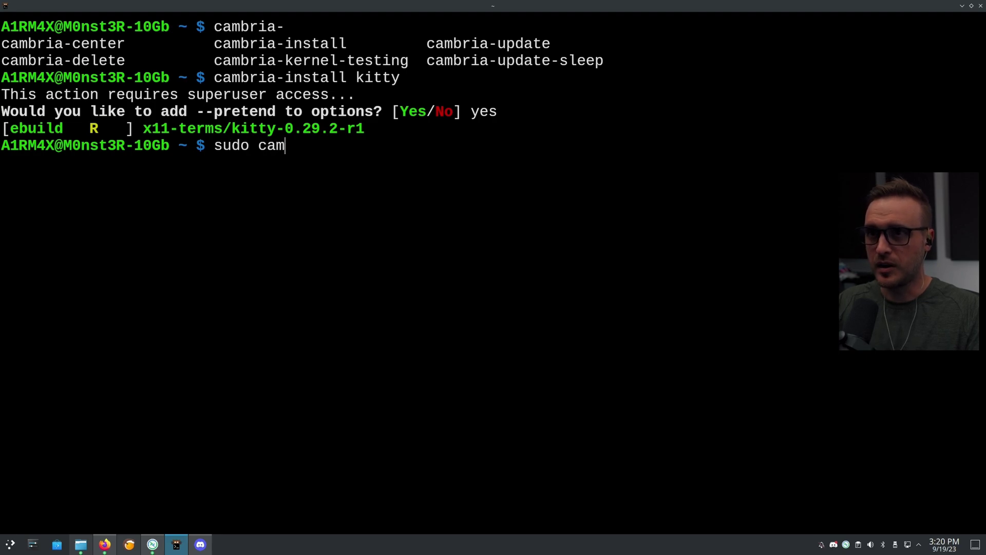
text(bria-update)
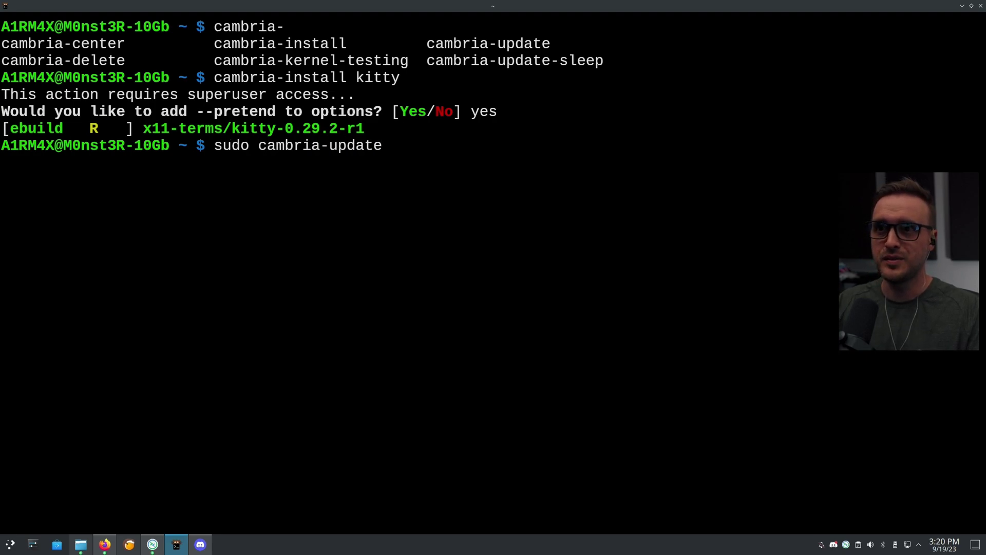
key(Return)
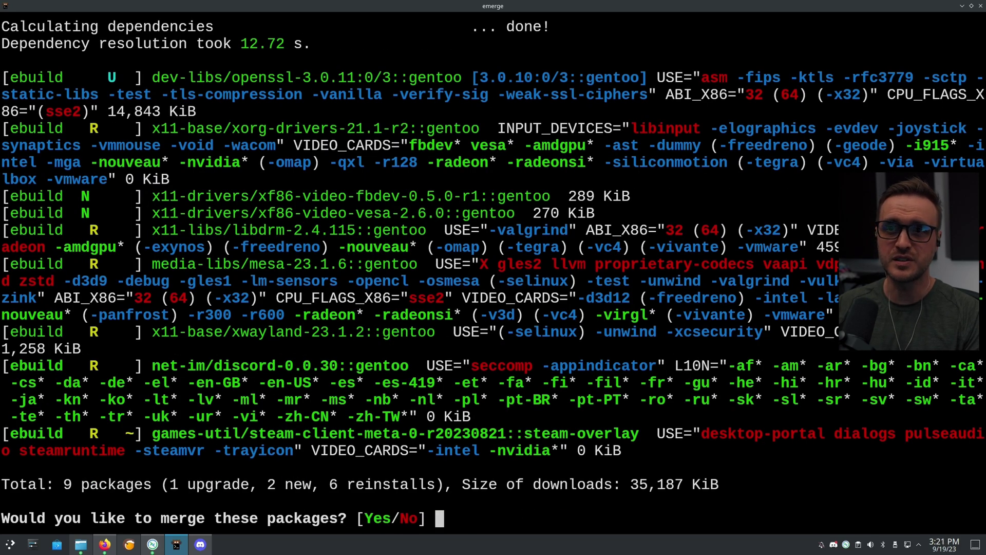
text(no)
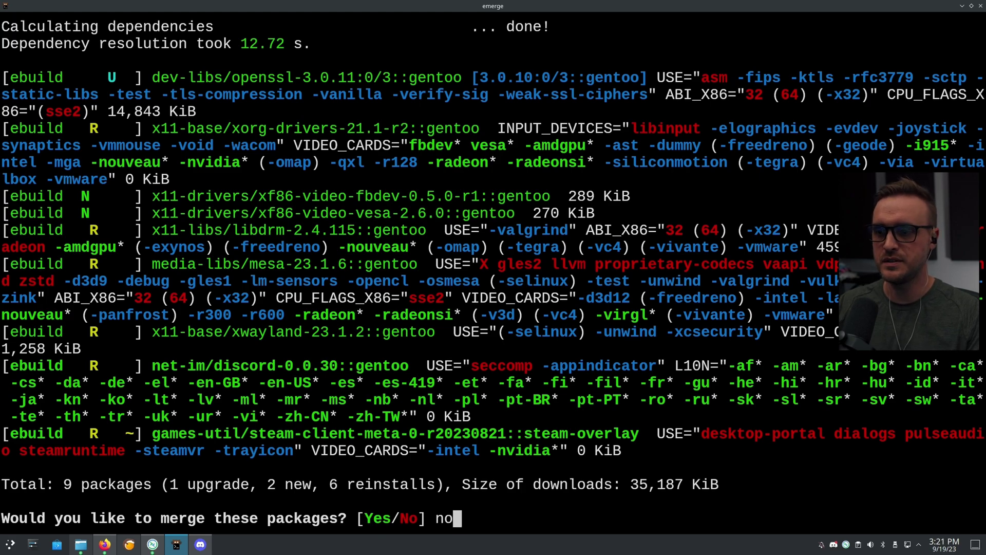
key(Return)
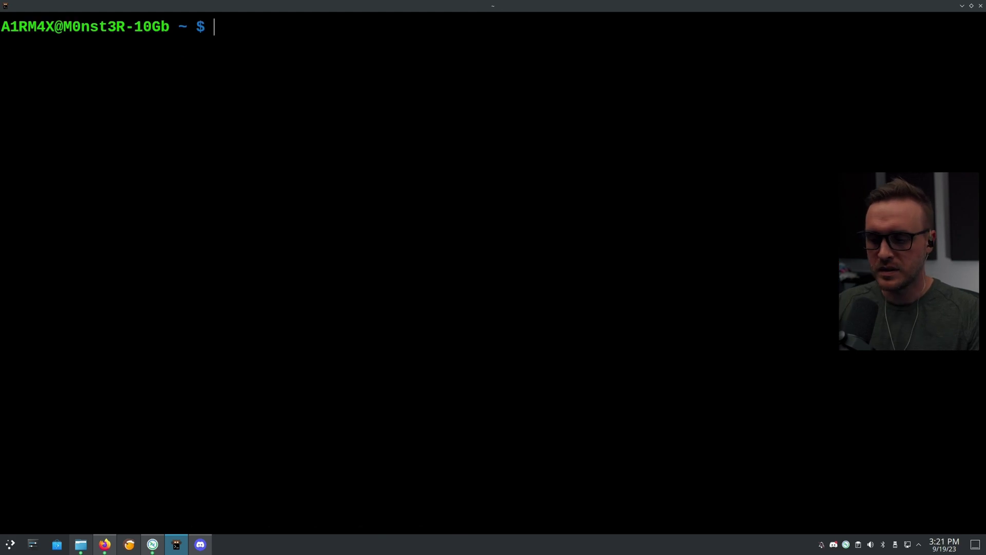
Tab-complete 'cambr' to list the six cambria-* commands, clear it, and type ls -la /boot/.
text(cambr)
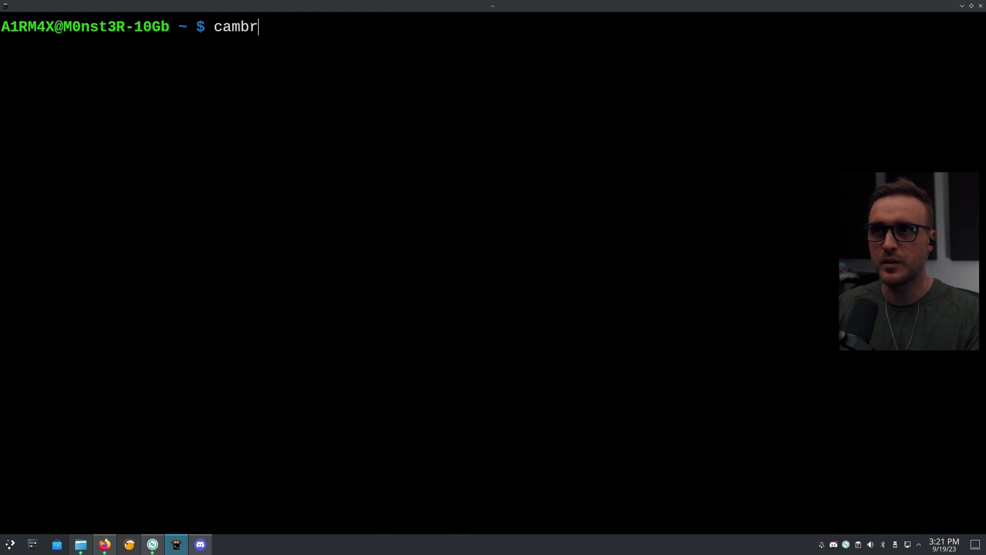
key(Tab)
key(Tab)
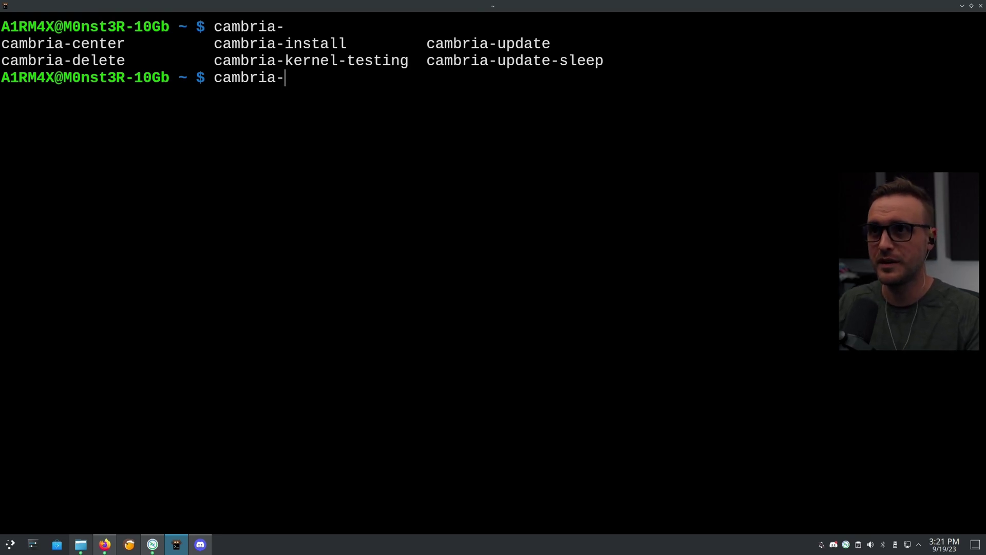
key(BackSpace)
key(BackSpace)
key(BackSpace)
key(BackSpace)
key(BackSpace)
key(BackSpace)
key(BackSpace)
key(BackSpace)
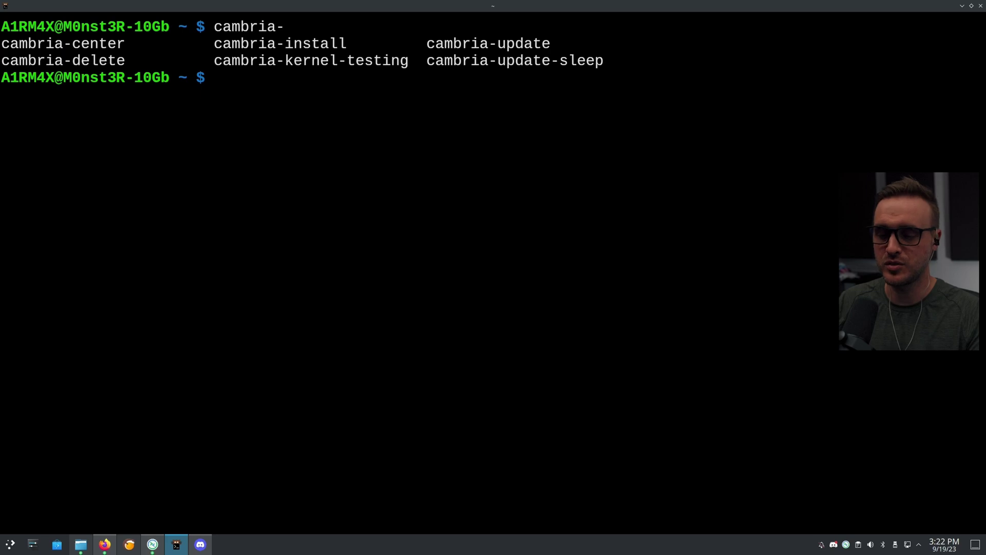
text(ls -la /)
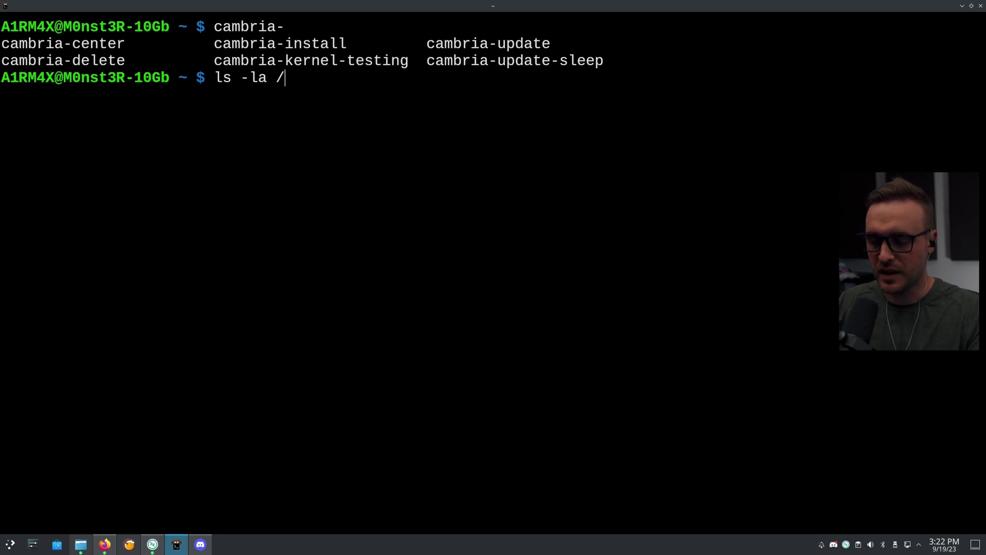
text(boot/)
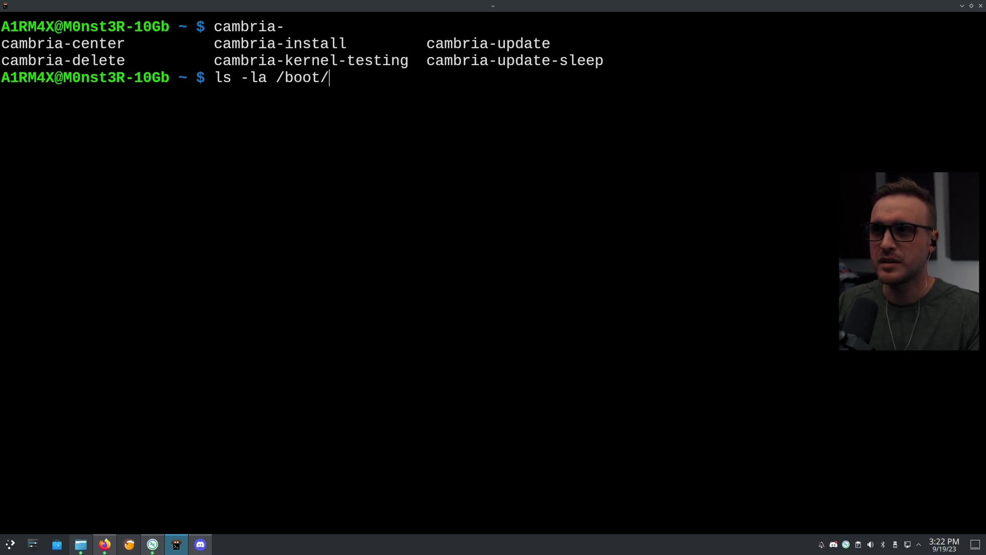
List /boot and highlight the 6.5.3 gentoo-dist initramfs file name.
key(Return)
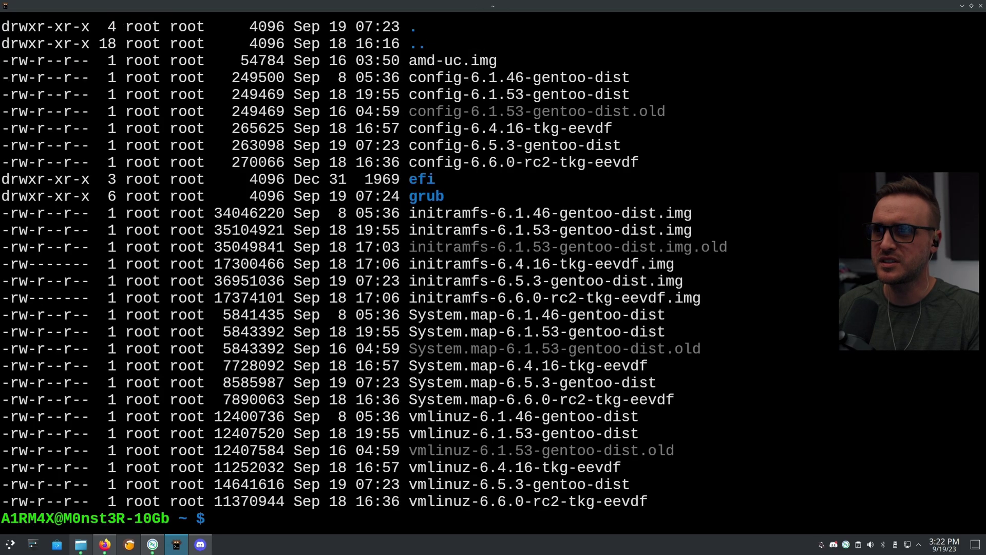
drag(489, 281, 685, 282)
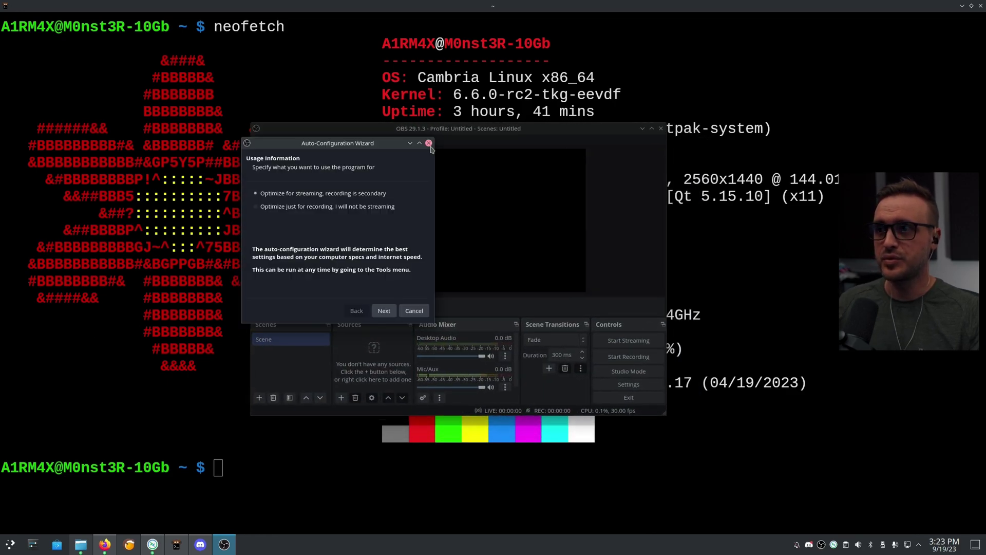
Close the OBS Auto-Configuration Wizard and quit OBS Studio.
click(429, 143)
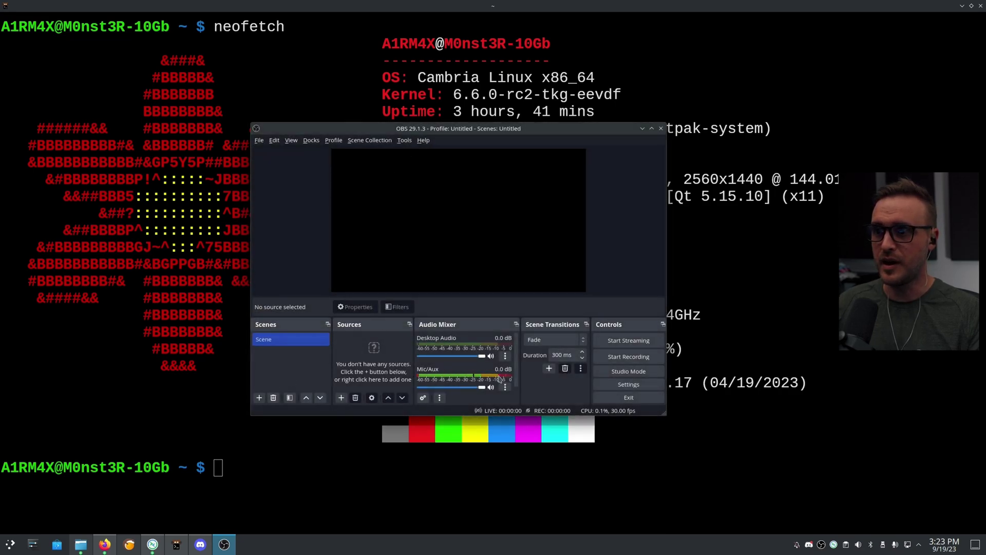
click(662, 130)
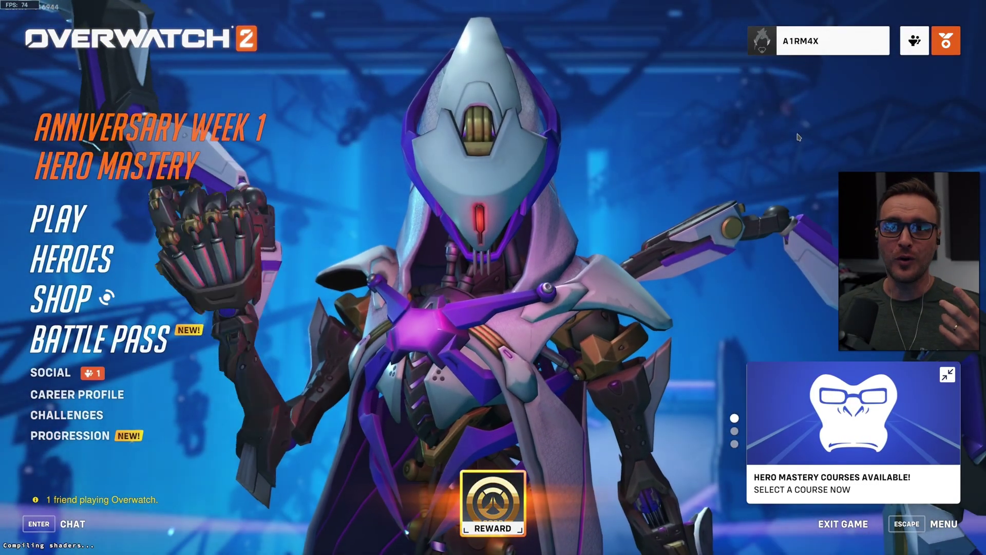
Launch the Practice Range through PLAY > Training.
click(58, 218)
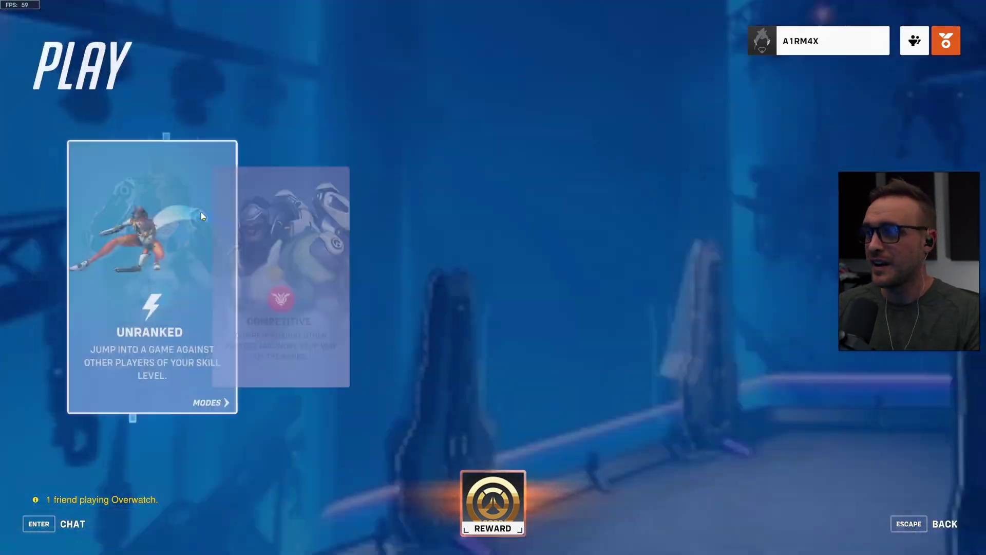
click(851, 375)
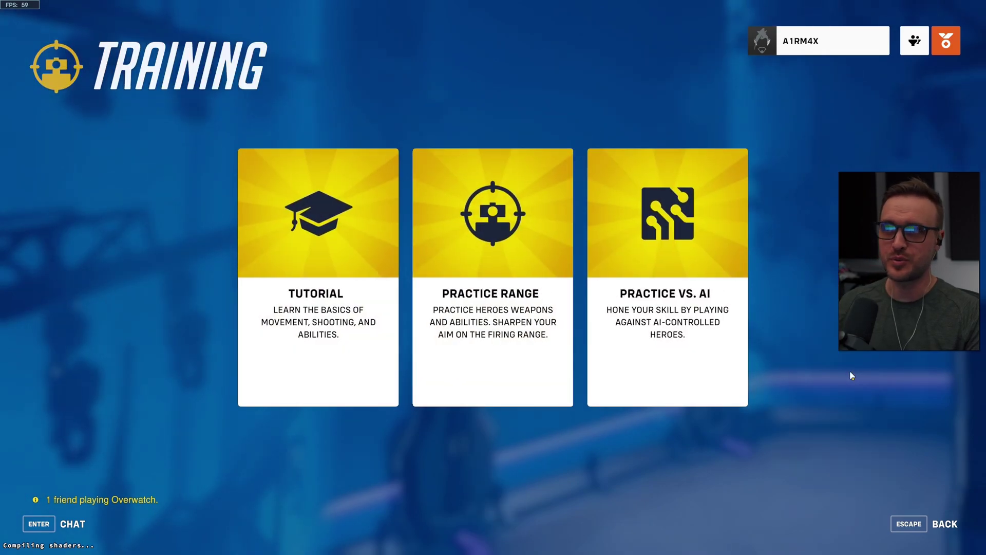
click(502, 360)
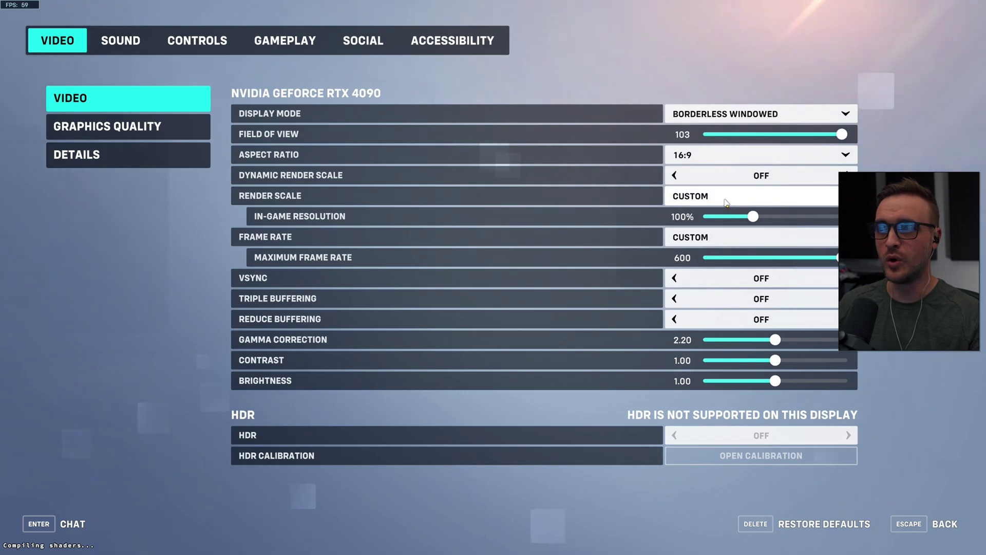
Review Graphics Quality and the Display Performance Stats option, then resume play with the FPS counter.
click(110, 126)
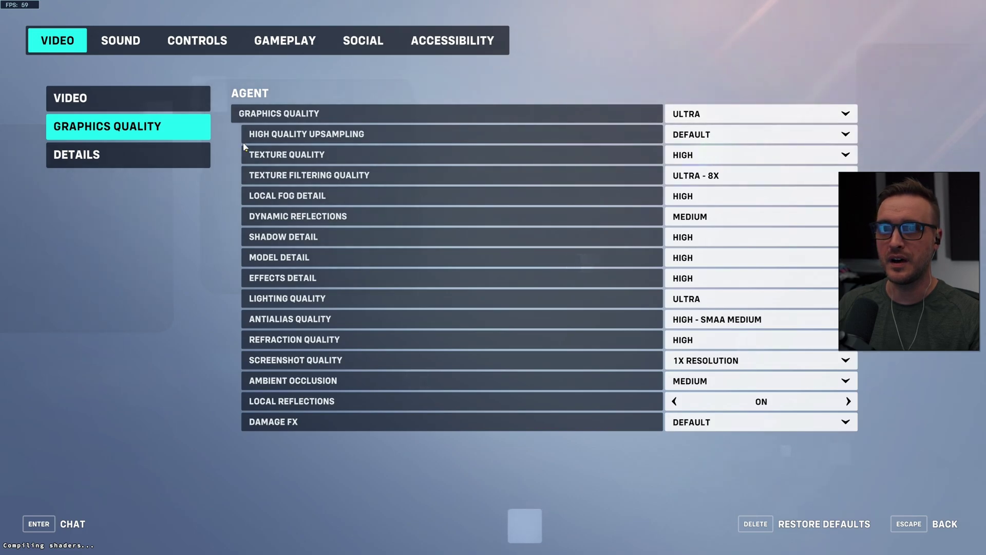
click(134, 159)
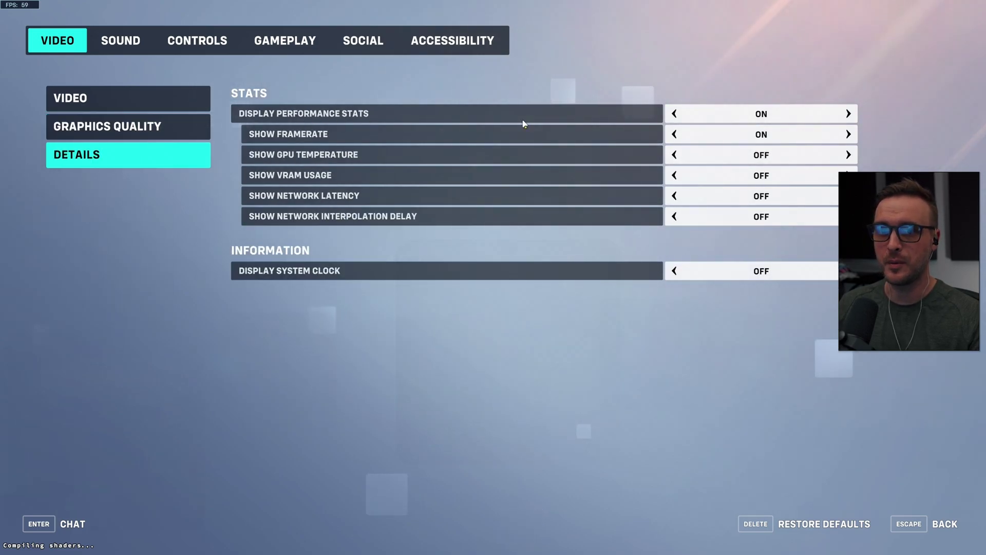
key(Escape)
key(Escape)
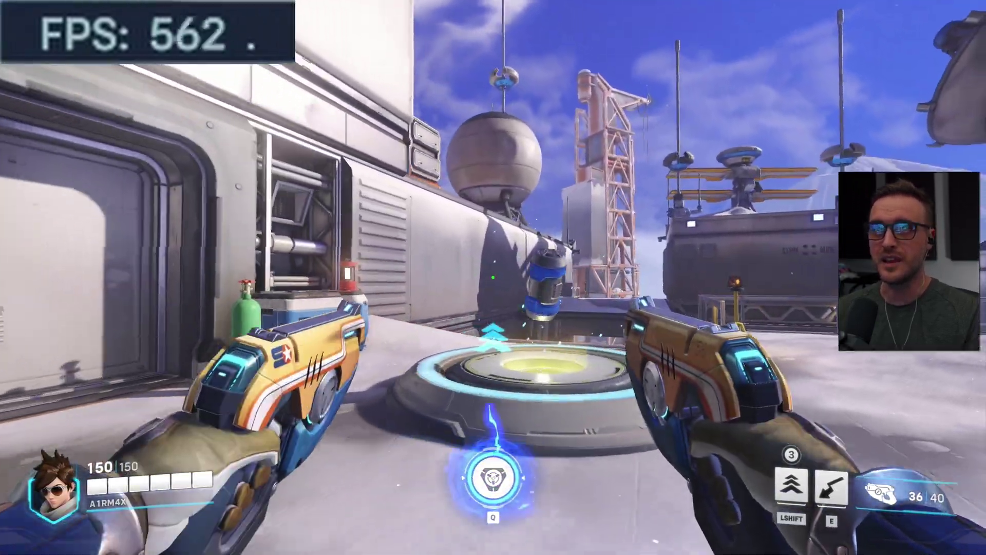
Dash up the stairs into the hangar and shoot the training bot.
key(shift)
key(shift)
key(shift)
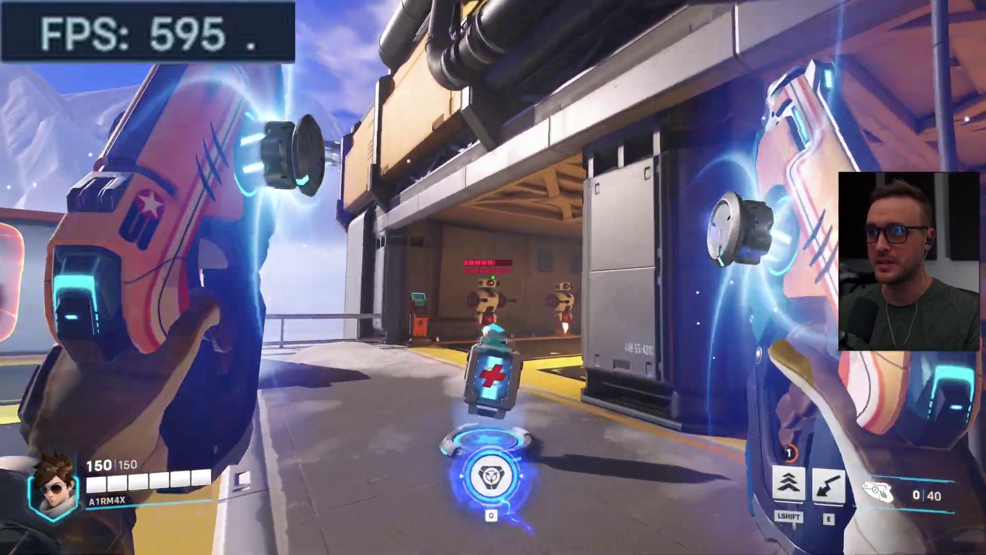
key(w)
click(493, 278)
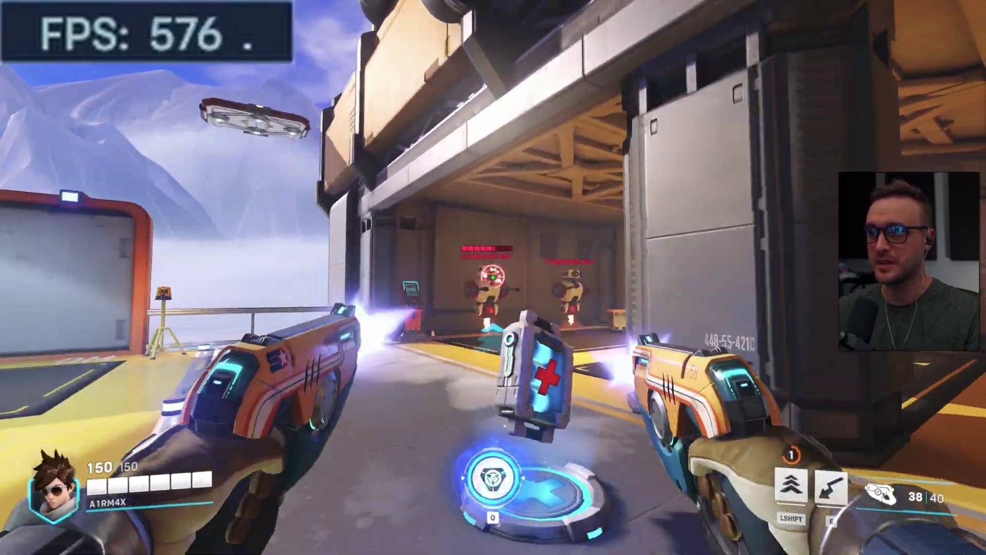